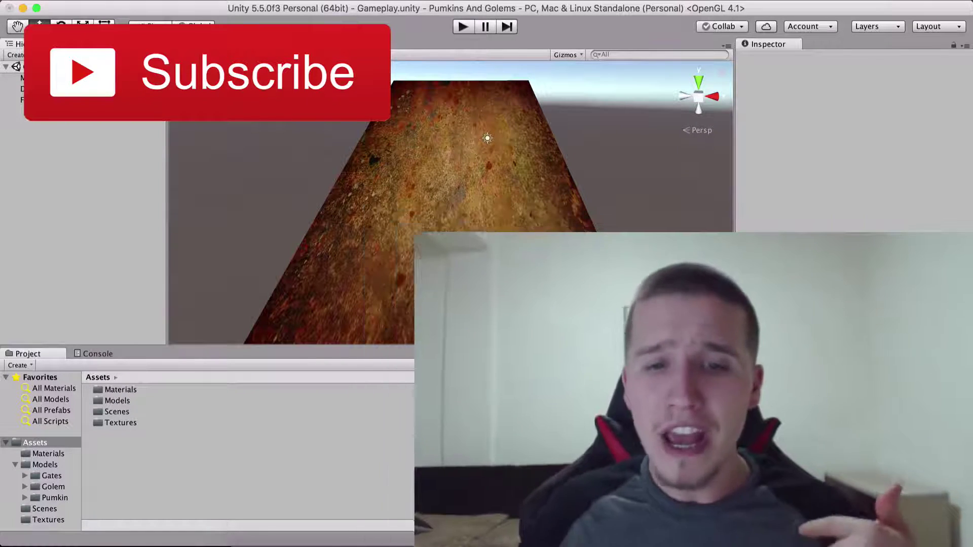
Switch to Chrome and look through the Indiegogo campaign page for the Unity game course, including its story and perks
click(354, 544)
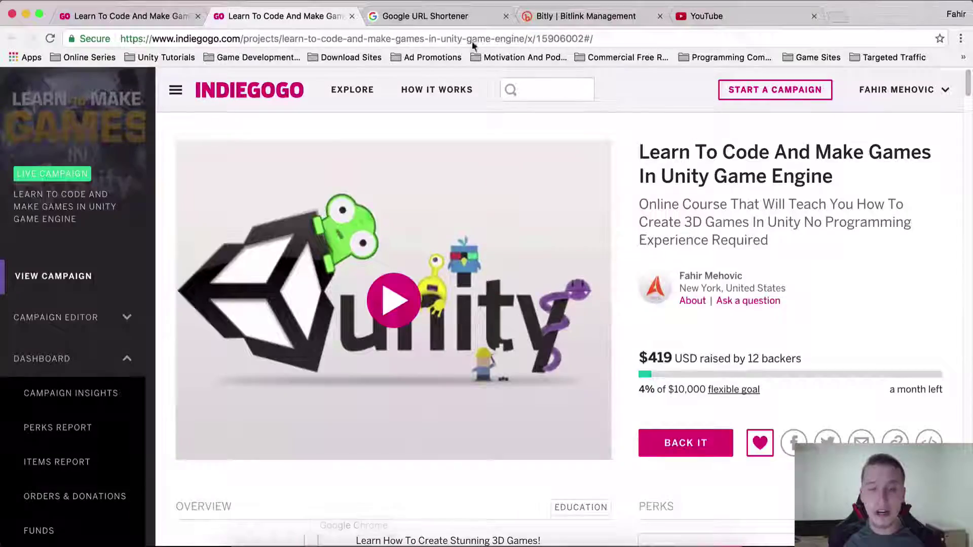
scroll(449, 223, down, 10)
scroll(391, 305, up, 10)
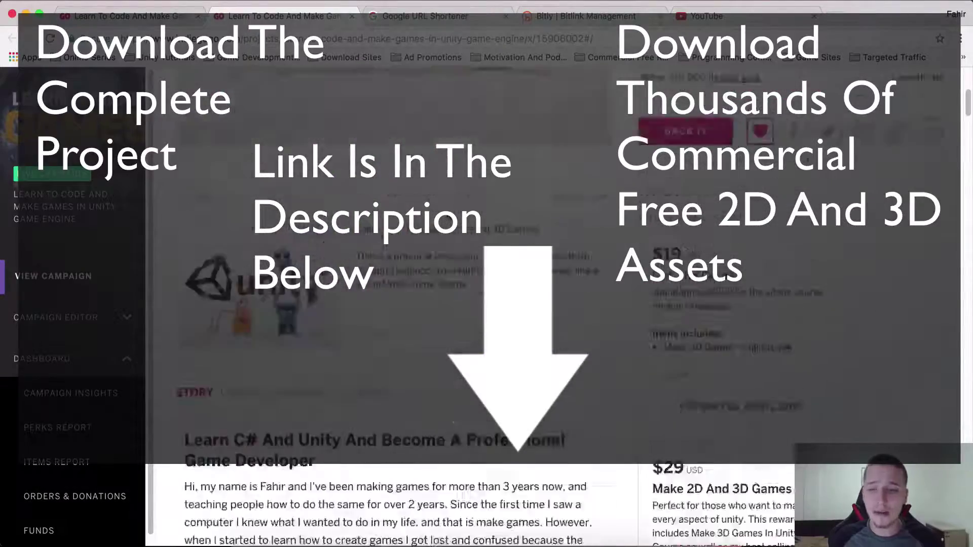
scroll(390, 304, down, 3)
scroll(447, 214, down, 2)
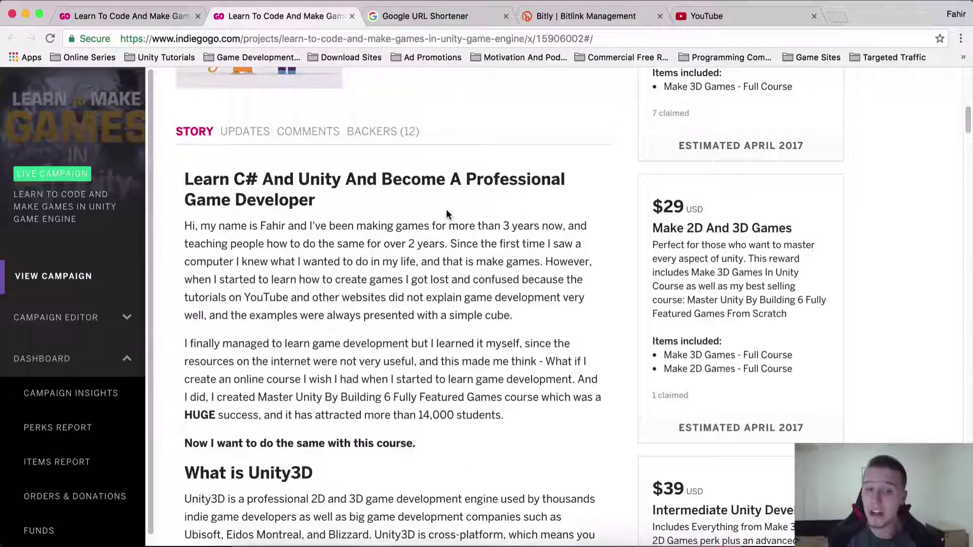
scroll(446, 214, up, 5)
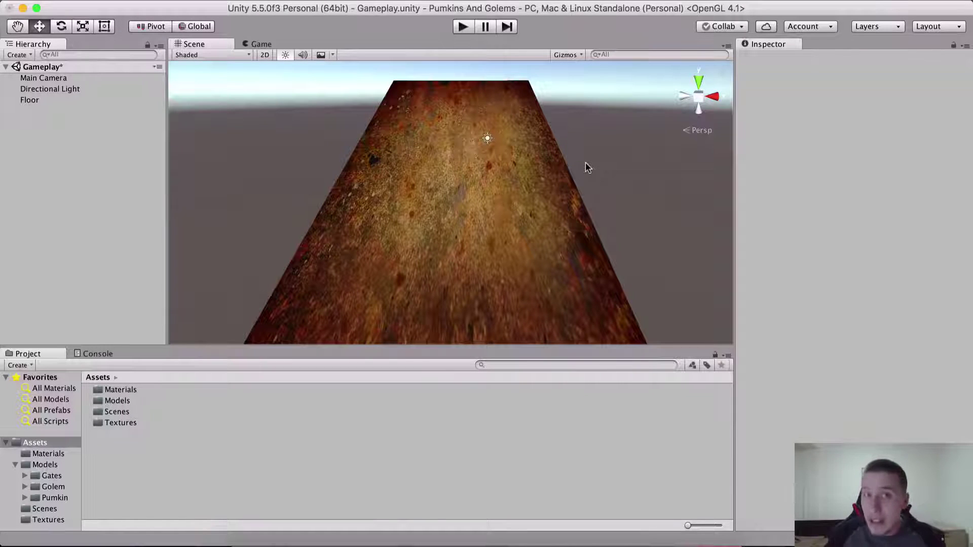
right_drag(411, 187, 458, 141)
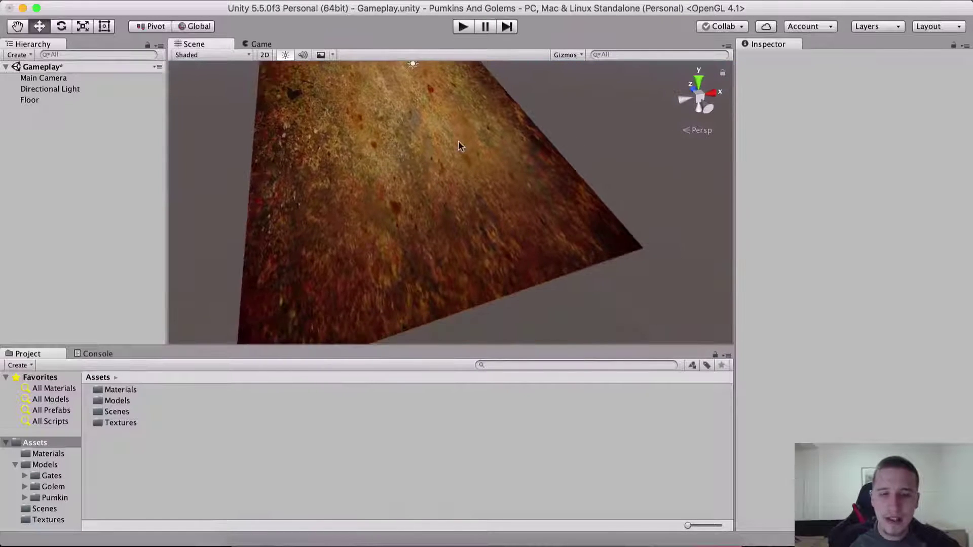
scroll(456, 141, down, 5)
middle_drag(424, 122, 425, 170)
right_drag(425, 198, 422, 183)
middle_drag(419, 189, 402, 163)
scroll(417, 241, up, 3)
middle_drag(417, 240, 408, 258)
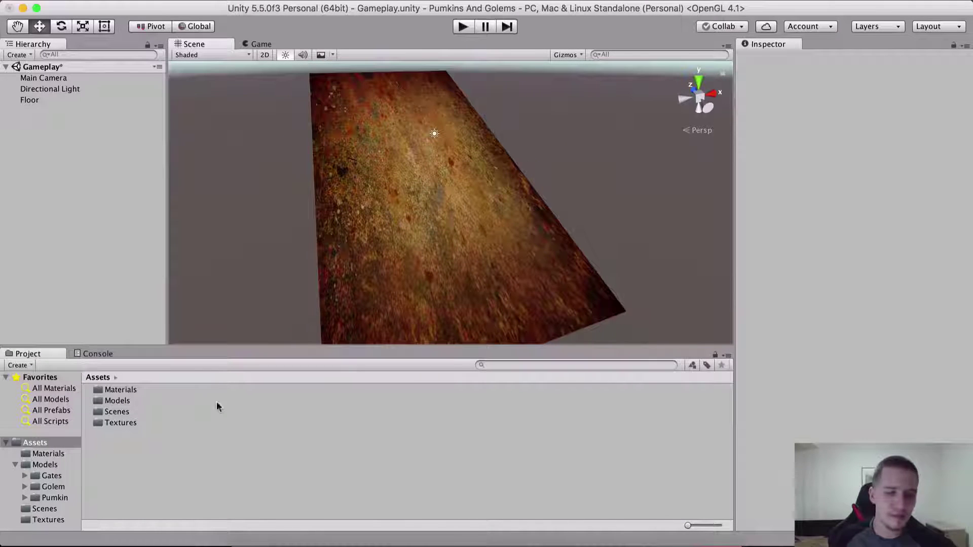
Place the single_pumpkin model from the Models/Pumkin folder into the scene on the floor
double_click(121, 401)
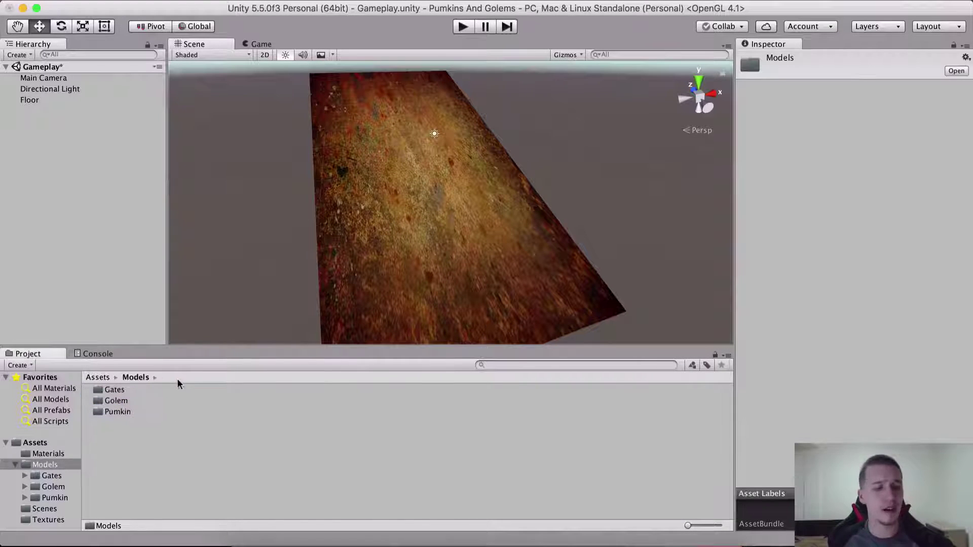
double_click(120, 412)
click(102, 402)
drag(102, 402, 441, 212)
right_drag(440, 187, 462, 189)
scroll(412, 192, up, 6)
middle_drag(392, 198, 408, 176)
scroll(414, 195, down, 5)
scroll(414, 191, up, 3)
right_drag(408, 176, 313, 175)
alt+drag(354, 153, 341, 122)
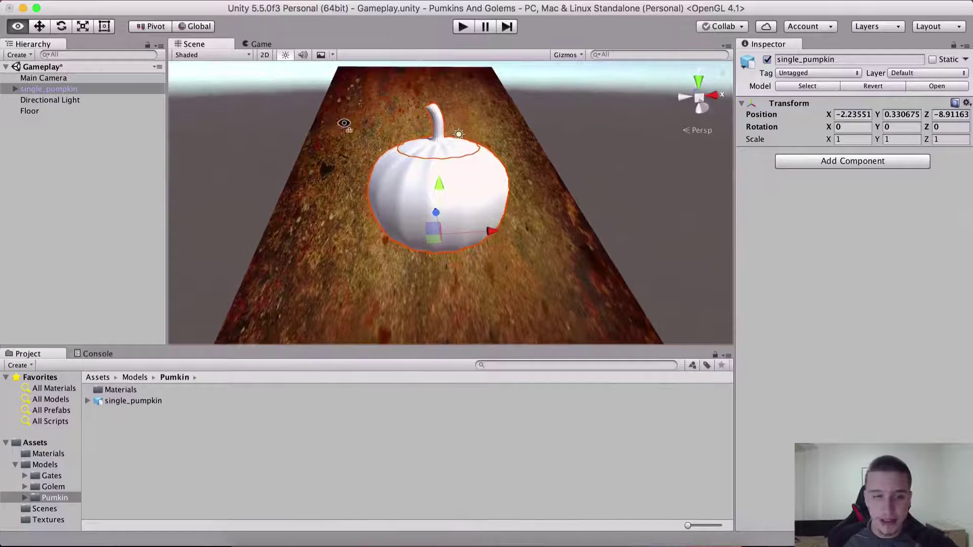
Rename the single_pumpkin object in the scene to Pumkin
click(102, 89)
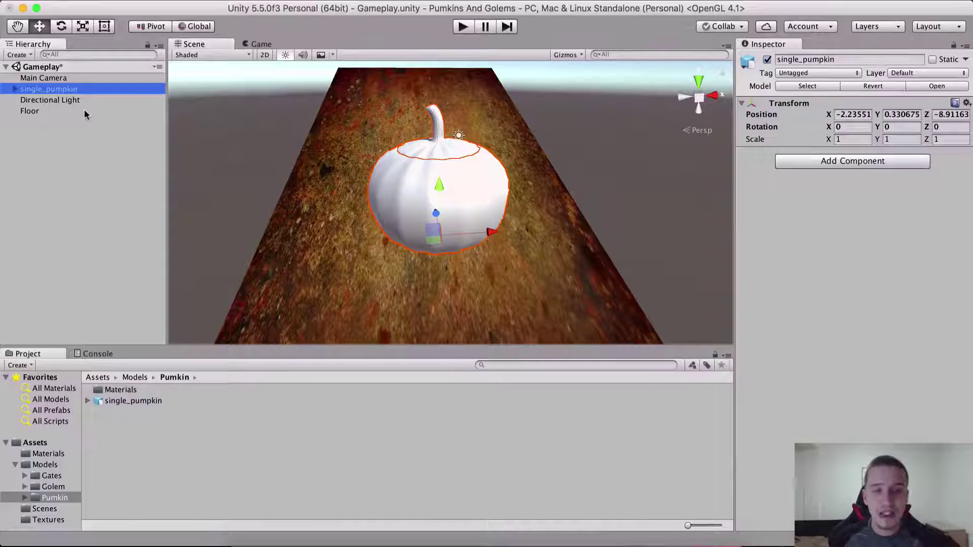
key(Return)
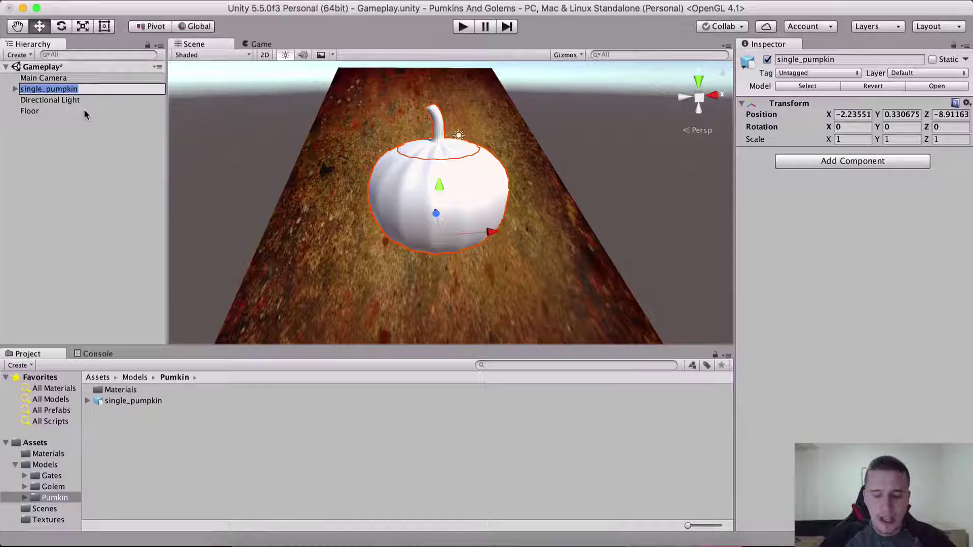
text(P)
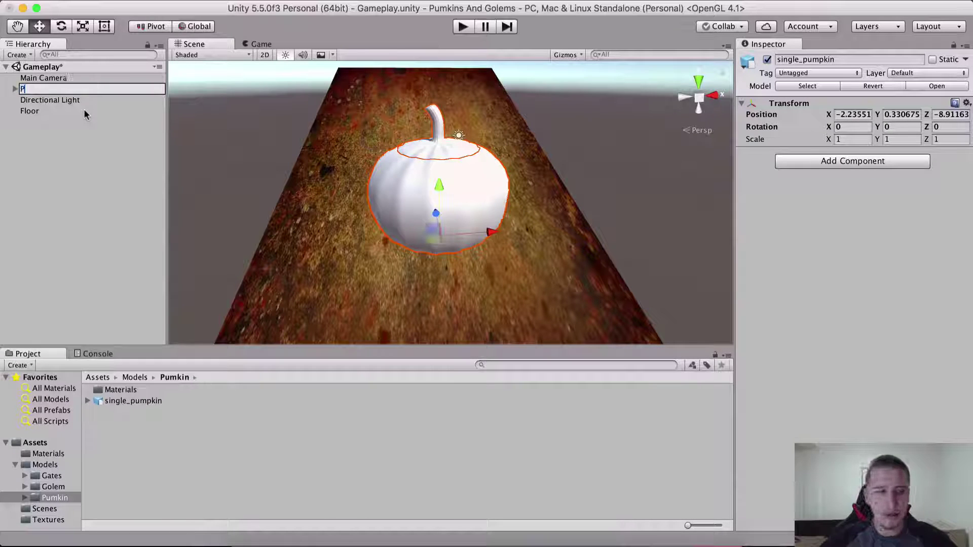
text(umkin)
key(Return)
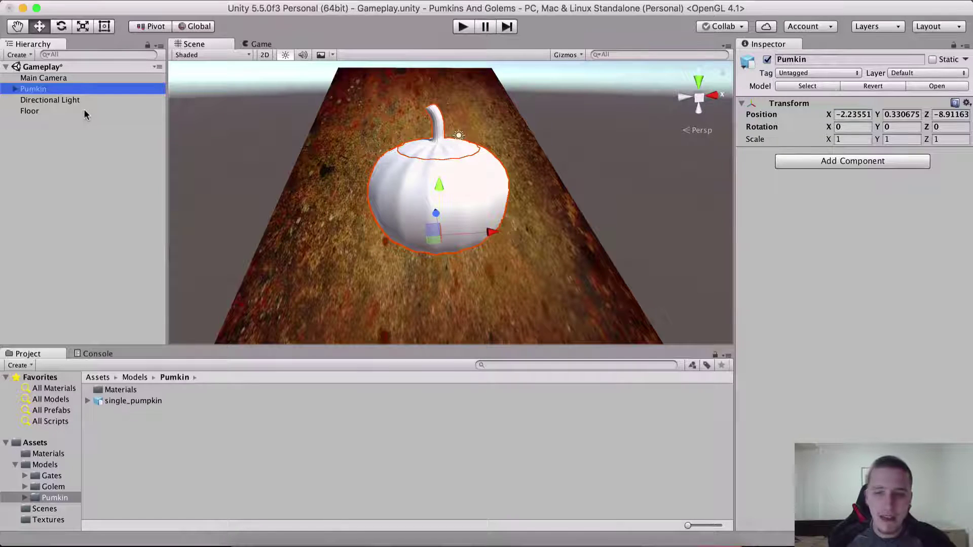
Scale the Pumkin object down to 0.1 on the X, Y and Z axes
click(854, 140)
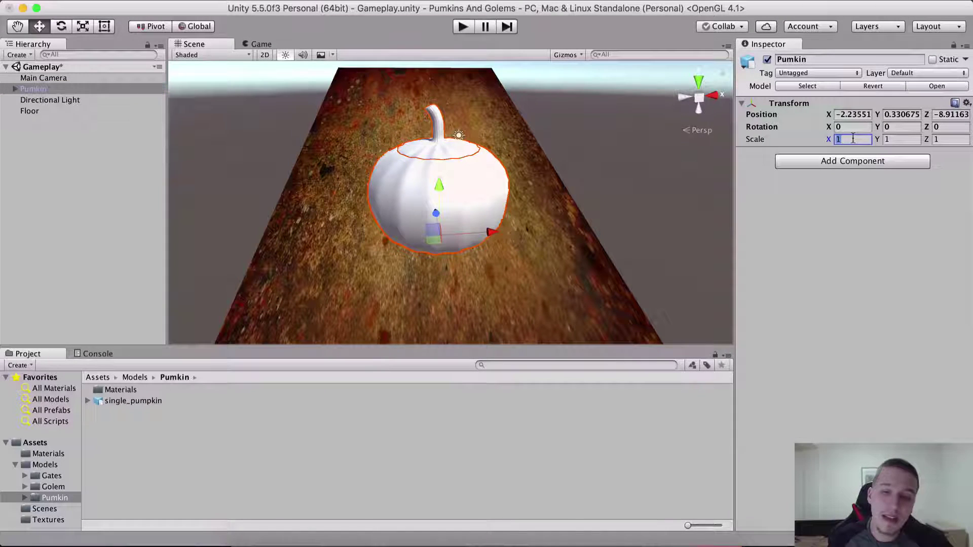
text(.1)
key(Tab)
text(.1)
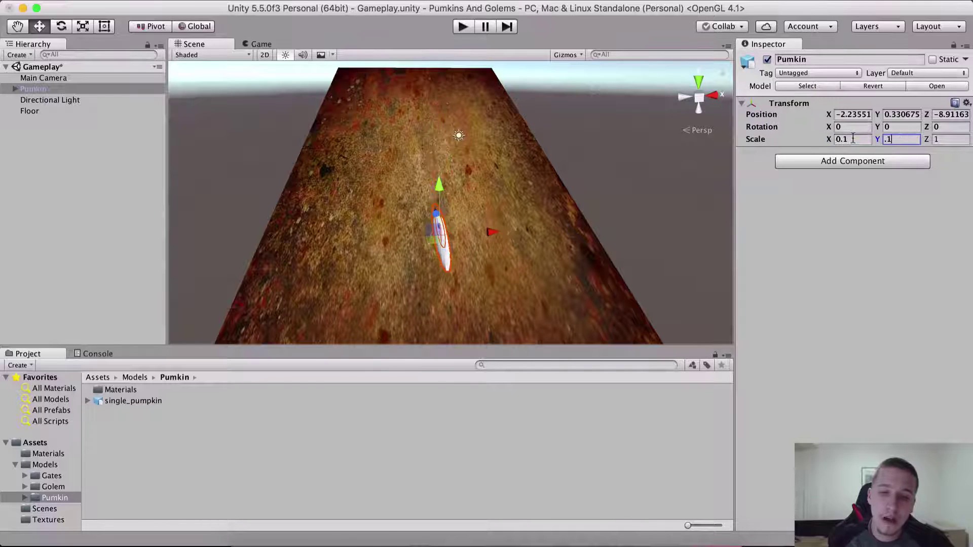
key(Tab)
text(.1)
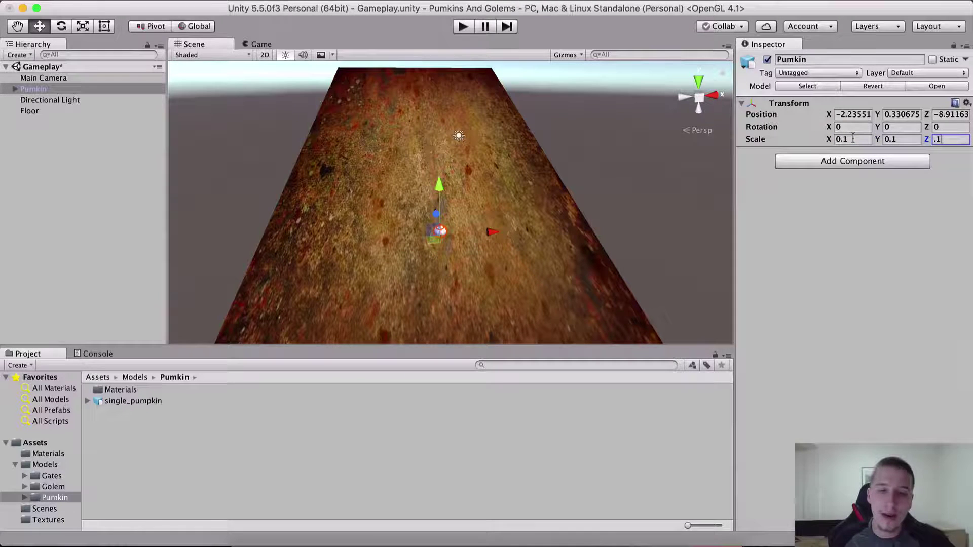
Move the scaled pumpkin freehand over the floor to about X -0.51 and Y 0.72
middle_drag(373, 307, 391, 244)
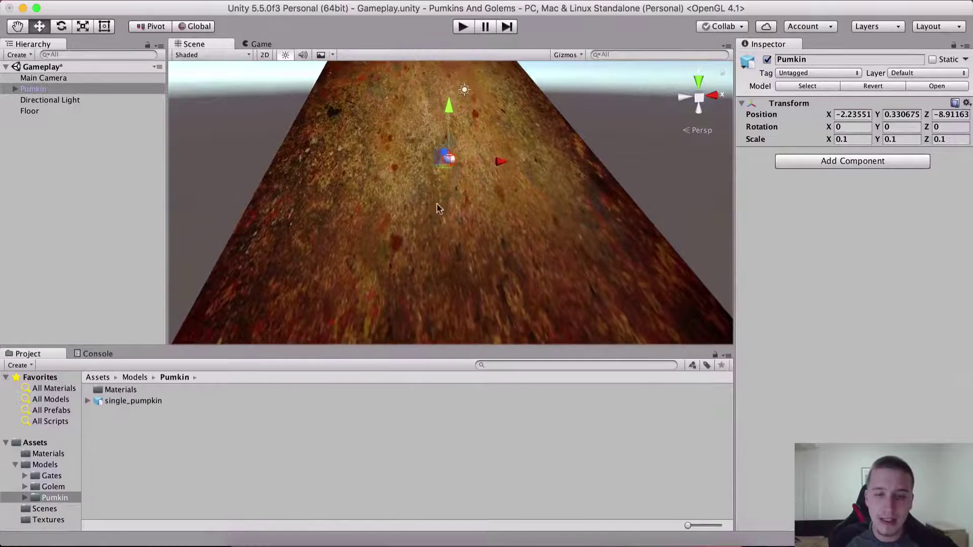
scroll(444, 165, up, 6)
scroll(434, 119, down, 5)
drag(444, 124, 468, 286)
drag(474, 249, 523, 172)
middle_drag(523, 172, 466, 260)
scroll(468, 278, up, 5)
scroll(467, 278, up, 3)
scroll(468, 208, down, 4)
middle_drag(468, 207, 457, 232)
scroll(462, 204, down, 6)
Set the pumpkin's Y rotation to 180 so its carved face points the other way
drag(878, 127, 945, 112)
click(906, 128)
text(180)
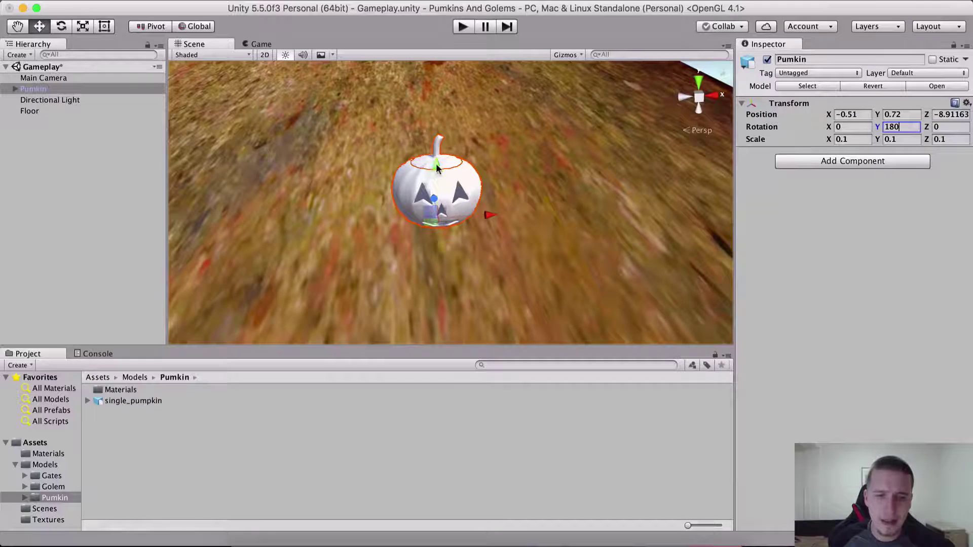
Raise the pumpkin above the floor to a Y position of about 0.9
drag(437, 167, 436, 146)
right_drag(456, 151, 410, 145)
mouse_move(410, 145)
middle_down()
mouse_move(400, 148)
mouse_move(410, 144)
middle_up()
right_drag(429, 149, 478, 147)
mouse_move(466, 215)
middle_down()
mouse_move(482, 235)
mouse_move(478, 218)
middle_up()
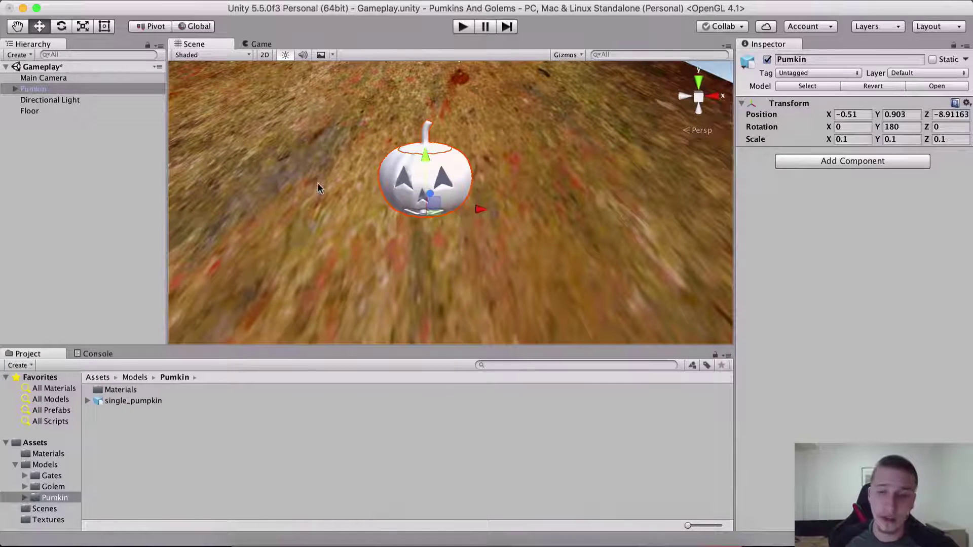
Expand the Pumkin object, inspect its two child parts, and toggle Sphere off and on to identify its piece
click(14, 89)
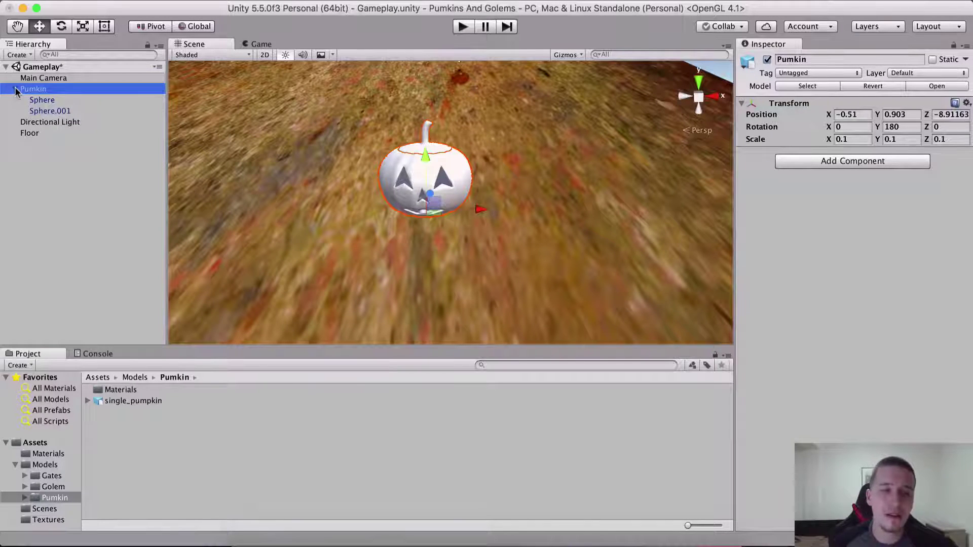
click(35, 101)
click(50, 111)
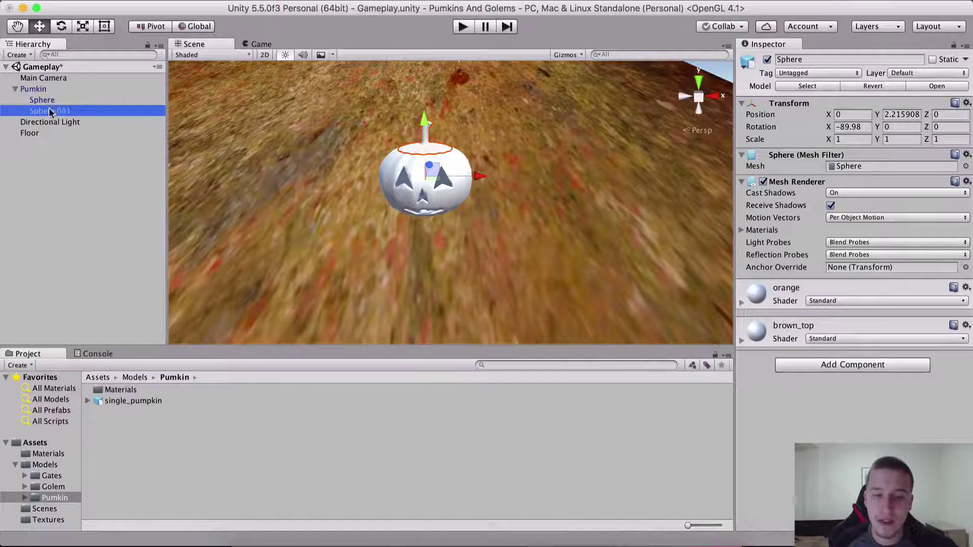
click(54, 103)
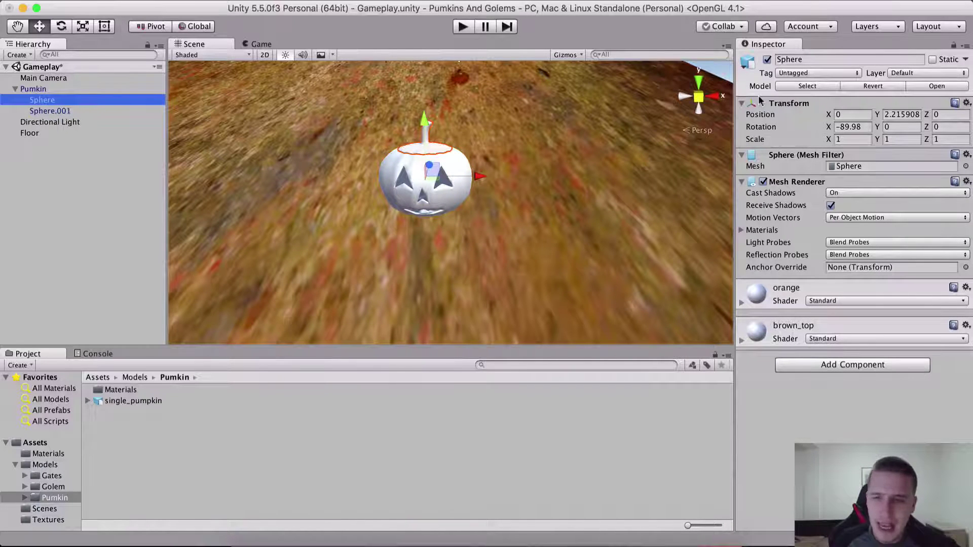
click(767, 60)
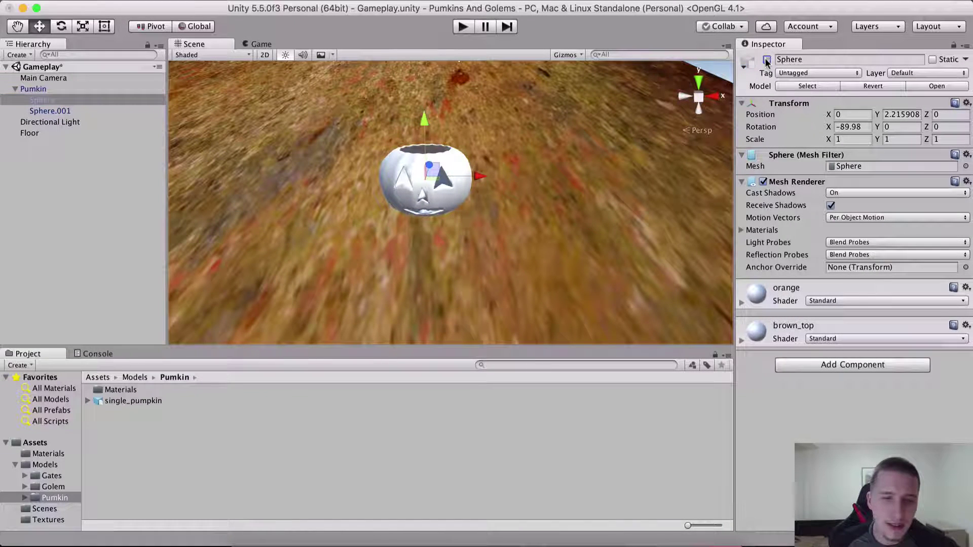
click(767, 60)
click(767, 60)
click(767, 60)
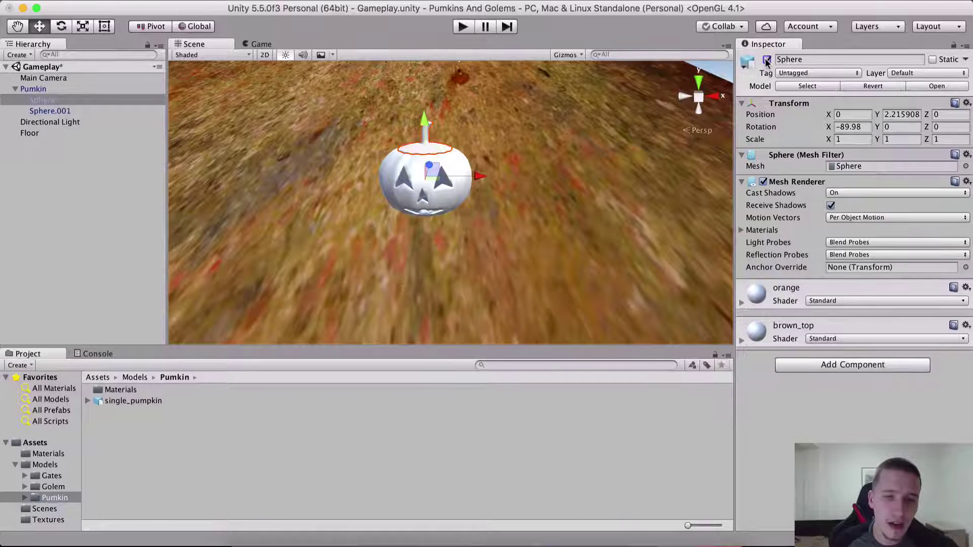
Set the albedo colour of the orange material on Sphere to white (FFFFFFFF)
click(742, 303)
scroll(814, 304, down, 2)
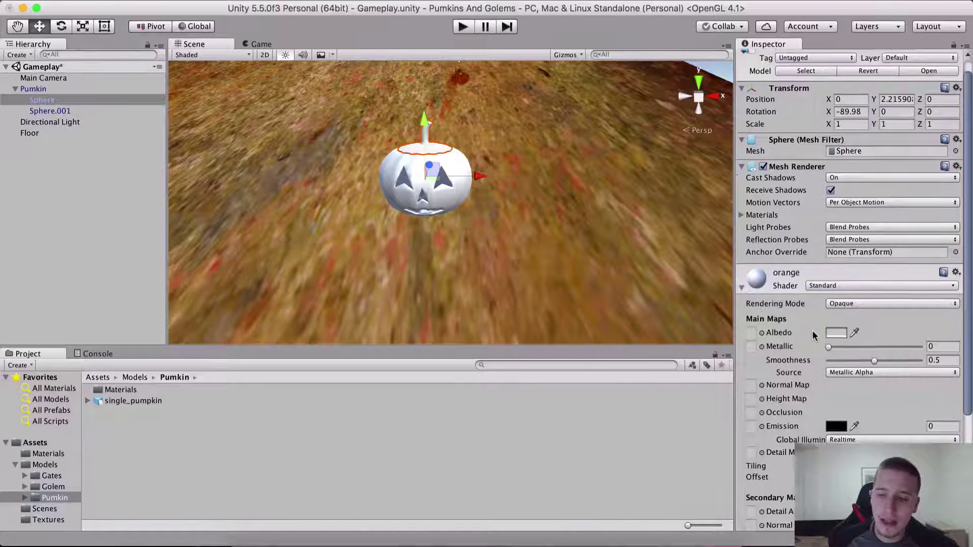
scroll(806, 263, down, 2)
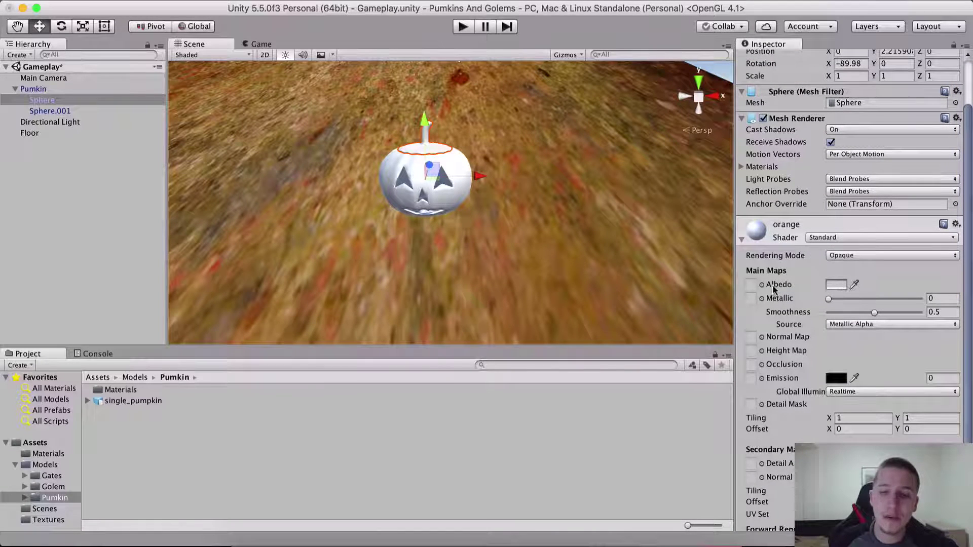
click(837, 285)
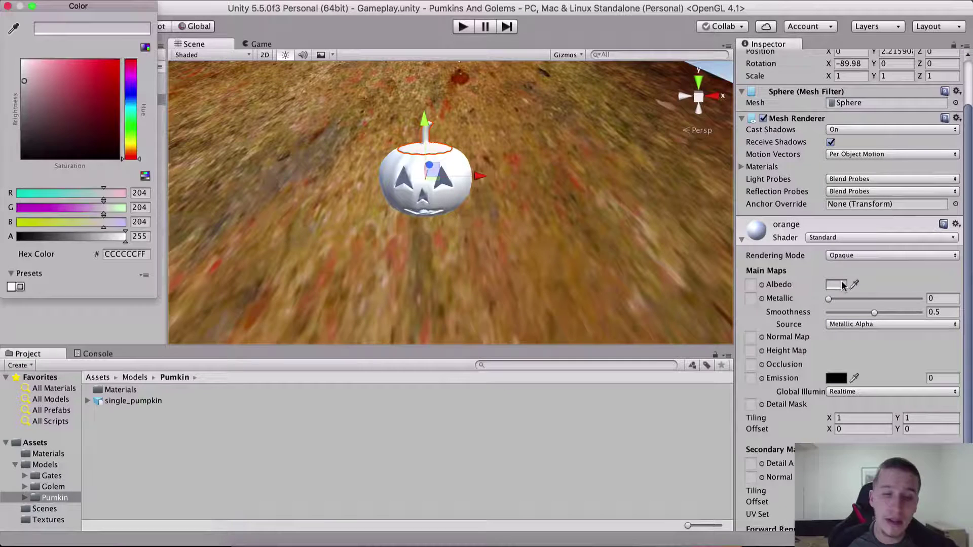
mouse_move(48, 69)
mouse_down()
mouse_move(25, 102)
mouse_move(22, 151)
mouse_move(65, 156)
mouse_move(13, 29)
mouse_up()
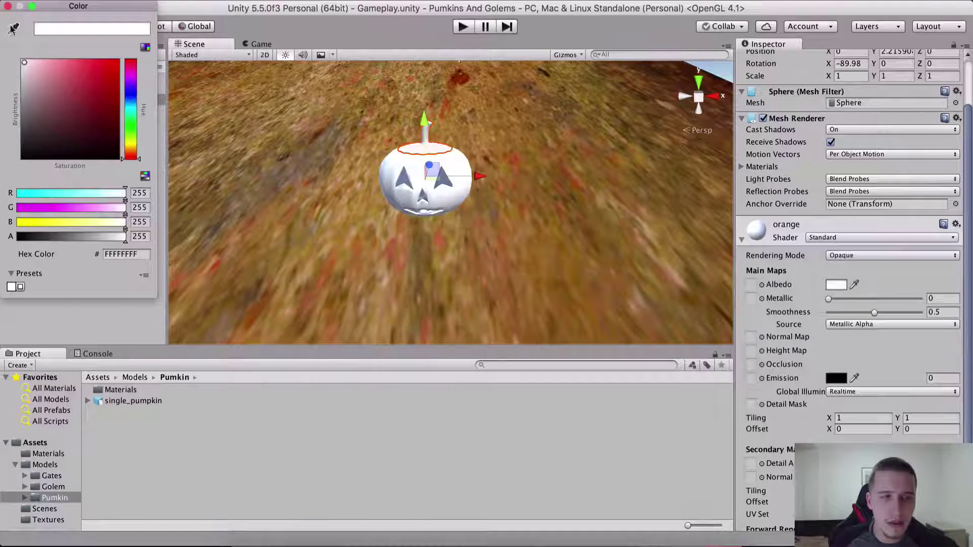
click(8, 6)
click(742, 239)
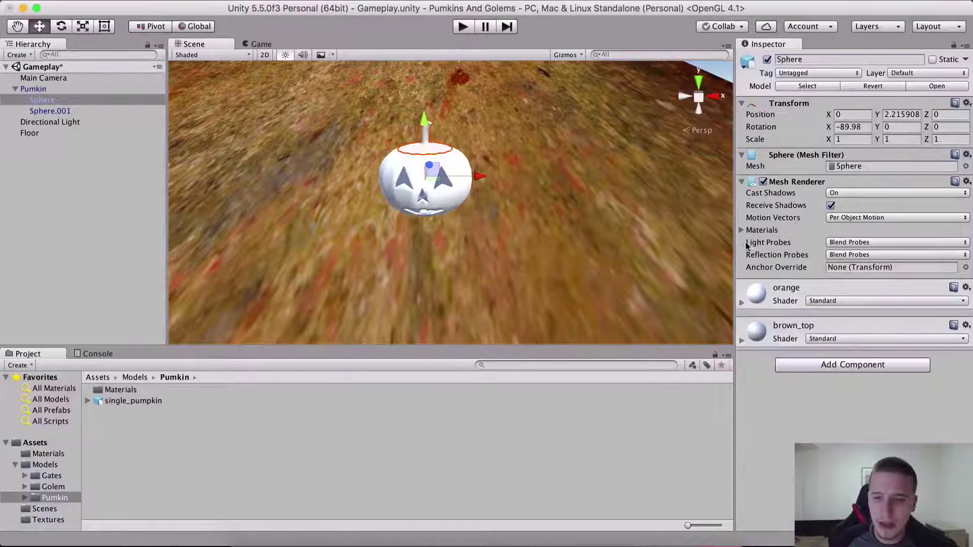
Set the albedo colour of Sphere's brown_top material to orange (FF950FFF)
click(742, 341)
scroll(822, 327, down, 3)
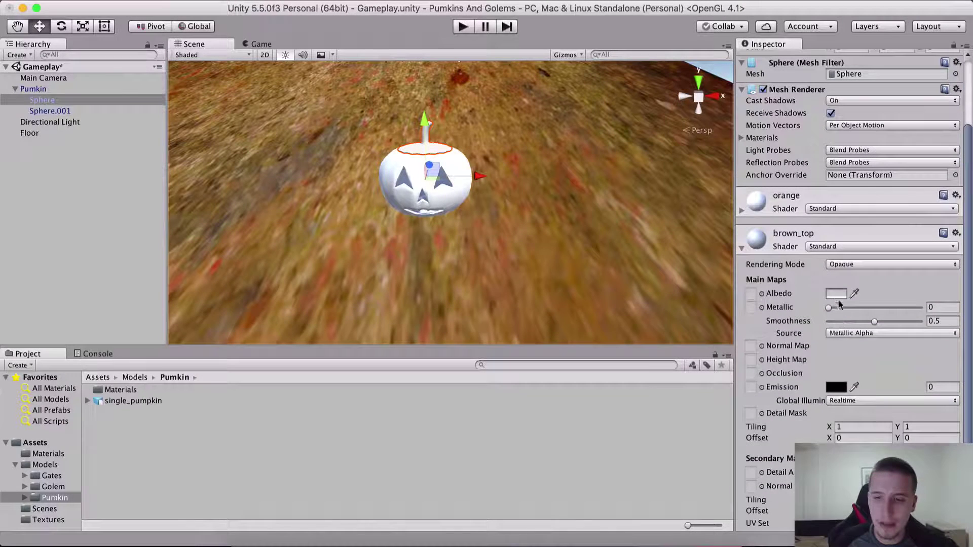
click(837, 294)
drag(142, 113, 140, 147)
mouse_move(81, 117)
mouse_down()
mouse_move(81, 72)
mouse_move(126, 62)
mouse_up()
drag(136, 96, 141, 151)
drag(85, 76, 108, 58)
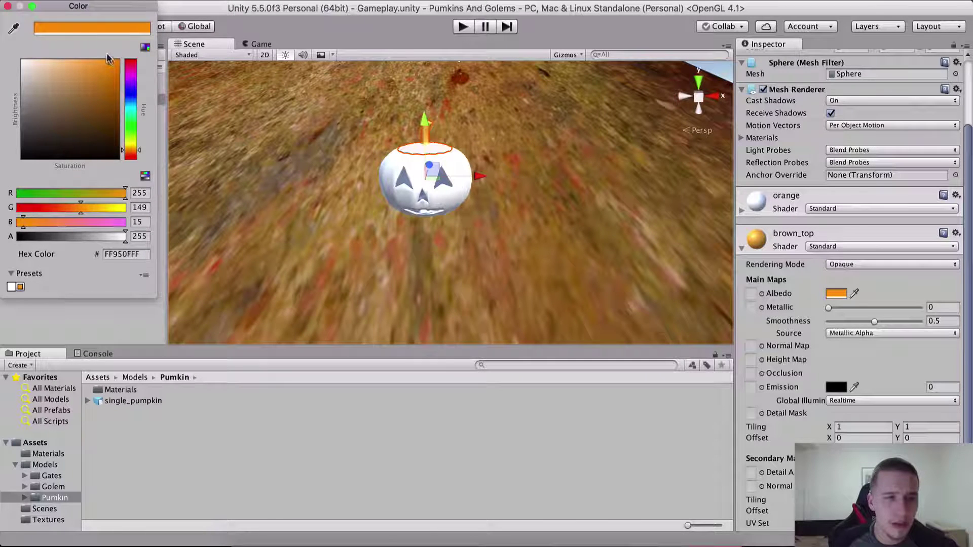
click(7, 7)
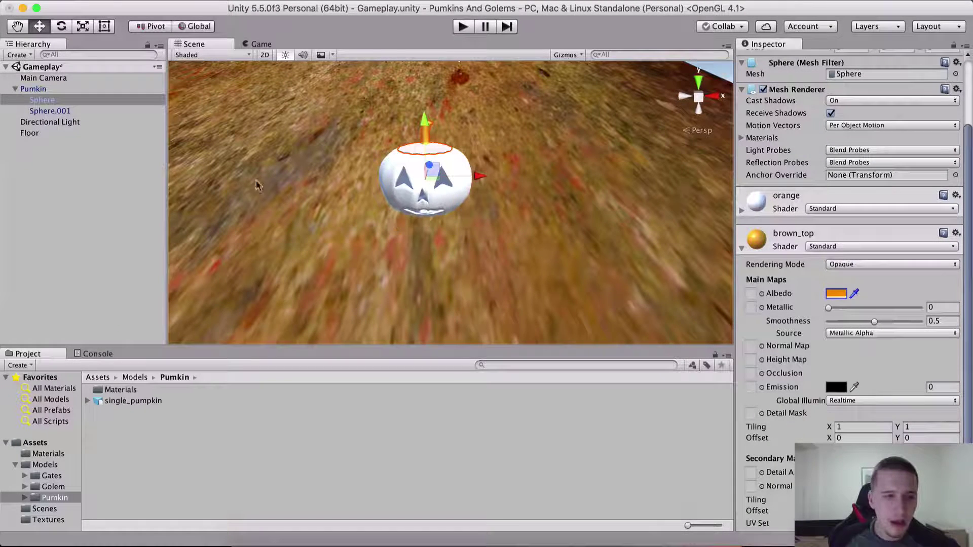
Check the albedo colour of the orange material on Sphere.001, then reselect Sphere
click(45, 110)
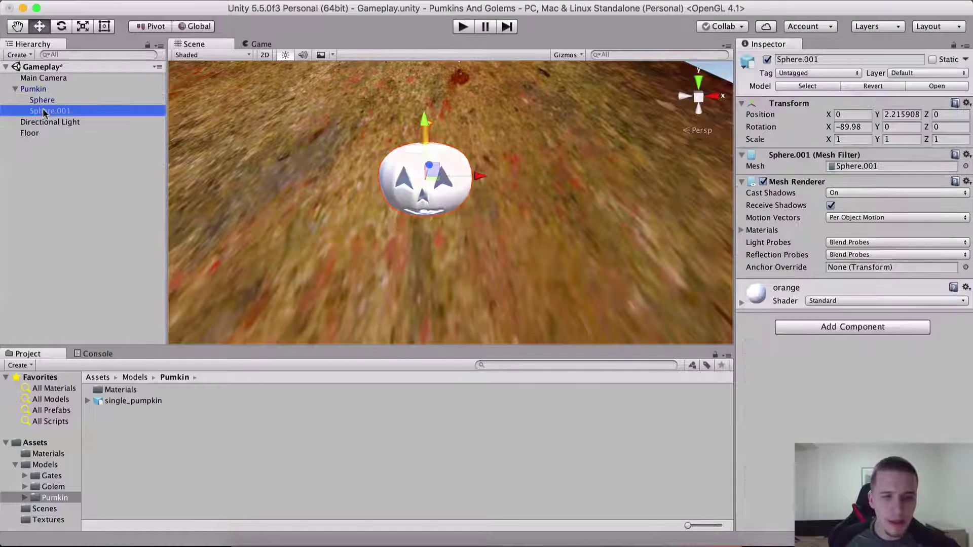
click(741, 299)
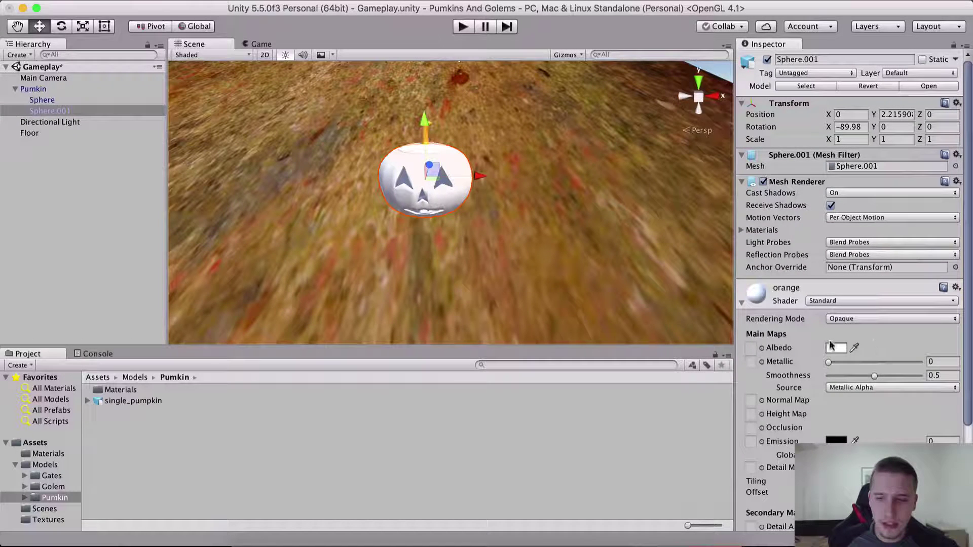
click(835, 347)
drag(111, 90, 6, 36)
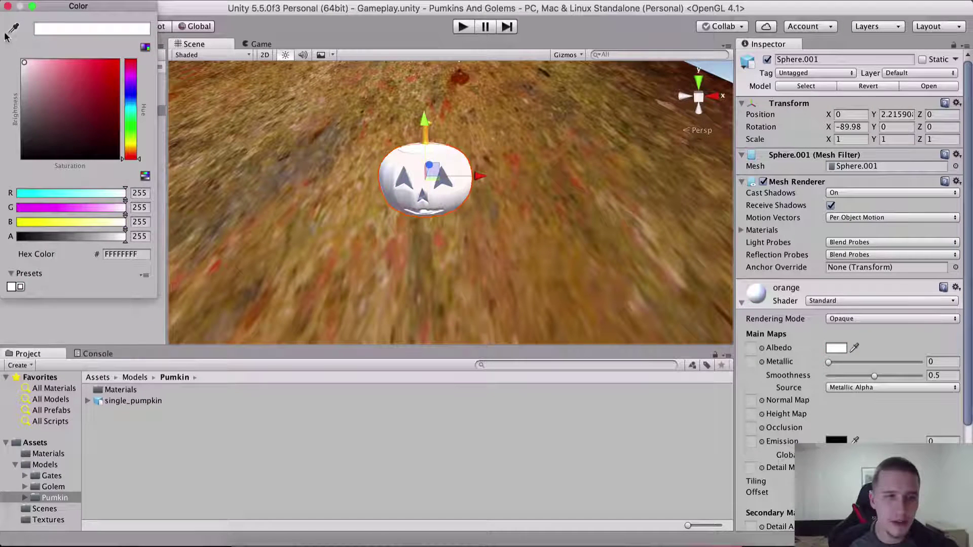
click(7, 7)
click(76, 102)
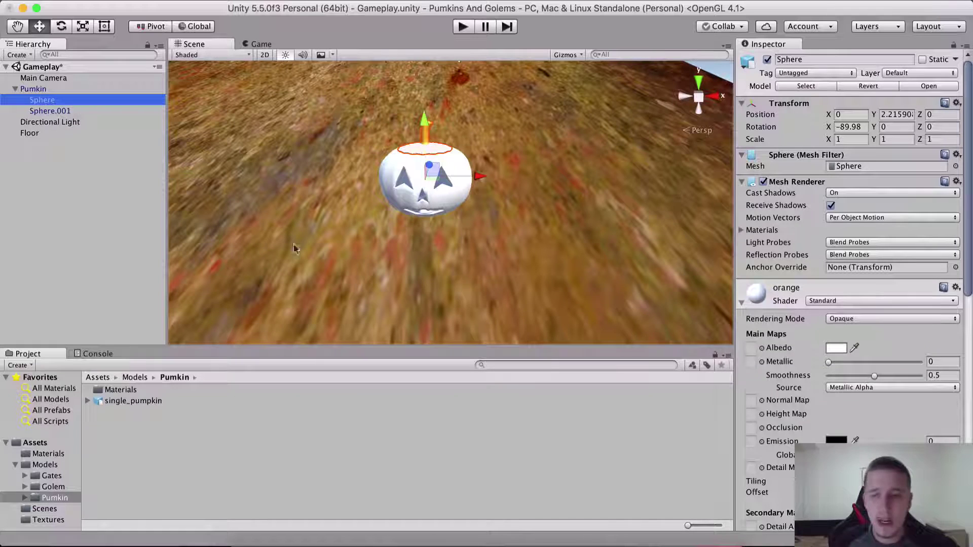
Set the albedo colour of Sphere's orange material to dark red (890000FF)
scroll(781, 345, down, 1)
click(743, 286)
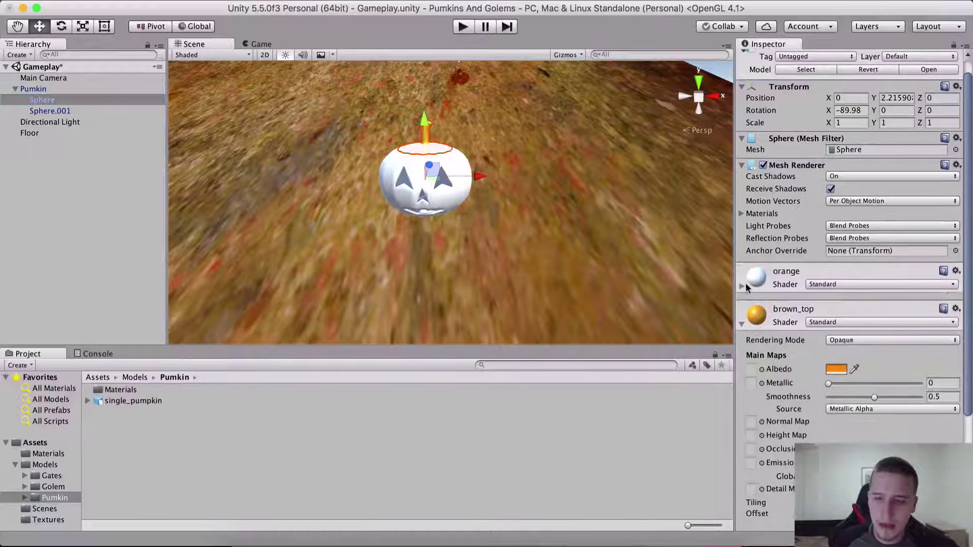
click(740, 325)
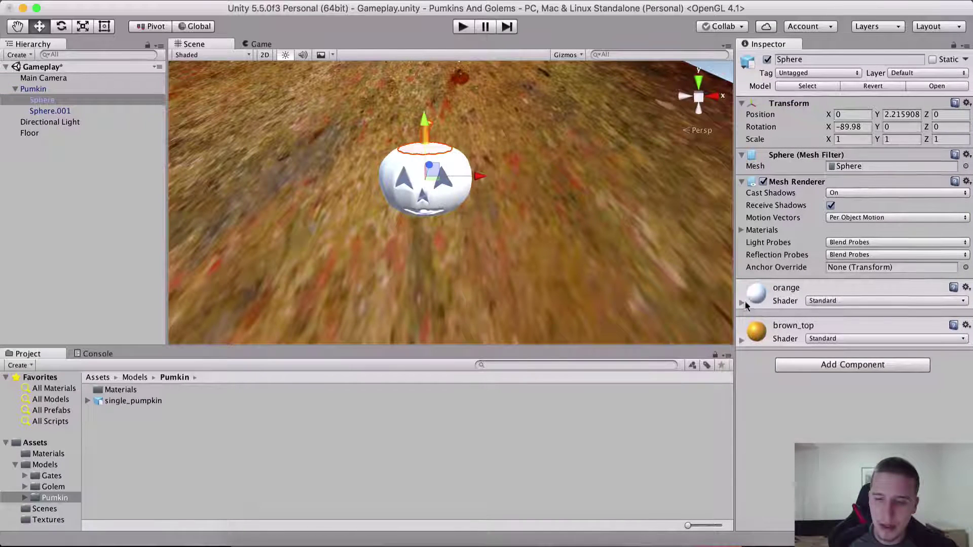
click(743, 304)
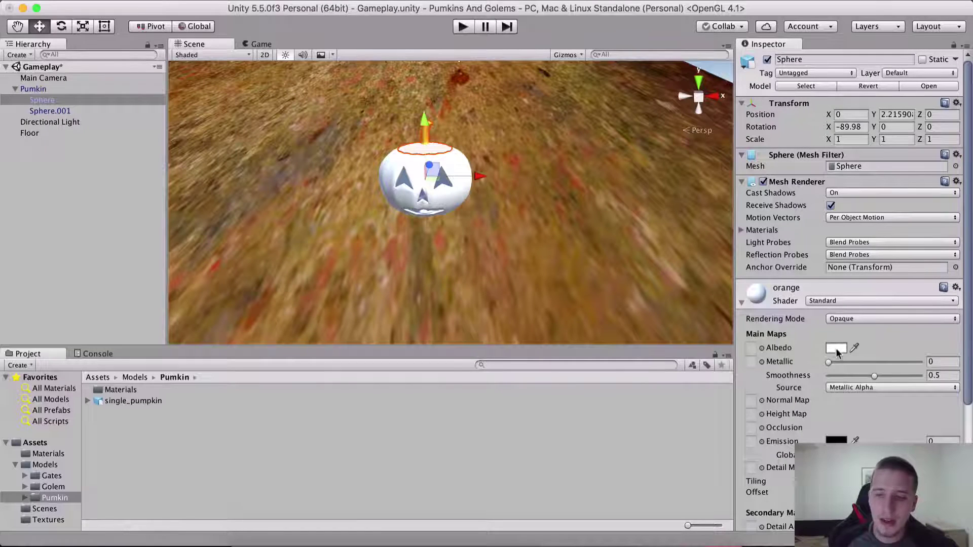
click(836, 349)
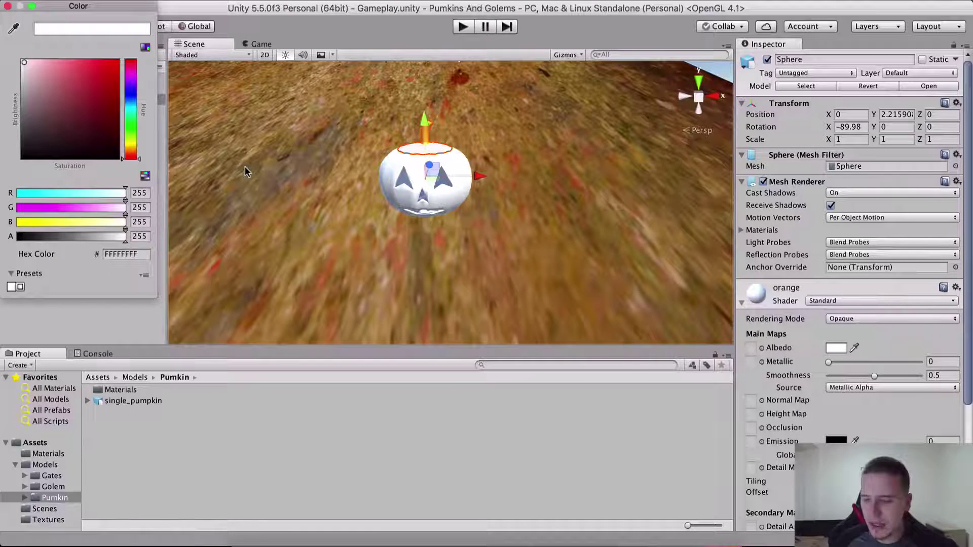
drag(101, 122, 160, 106)
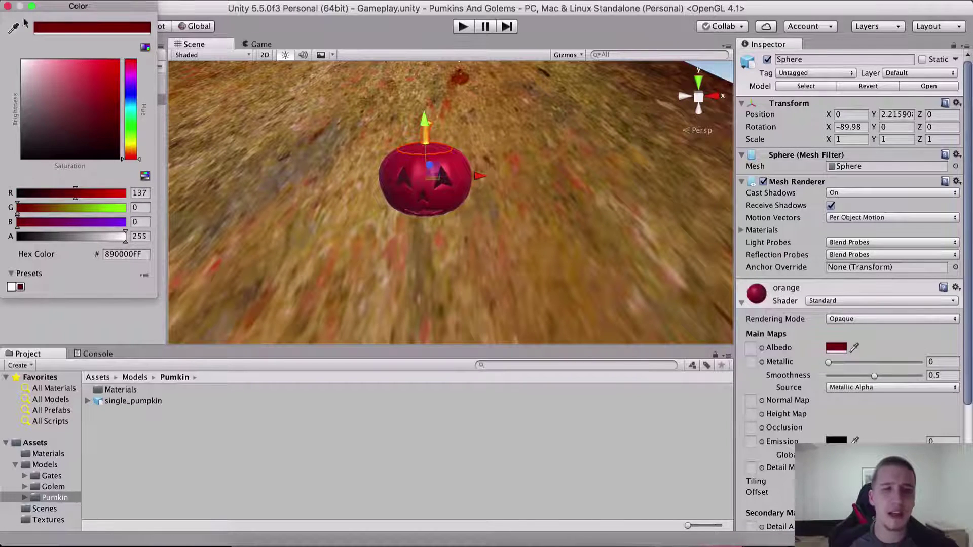
click(8, 6)
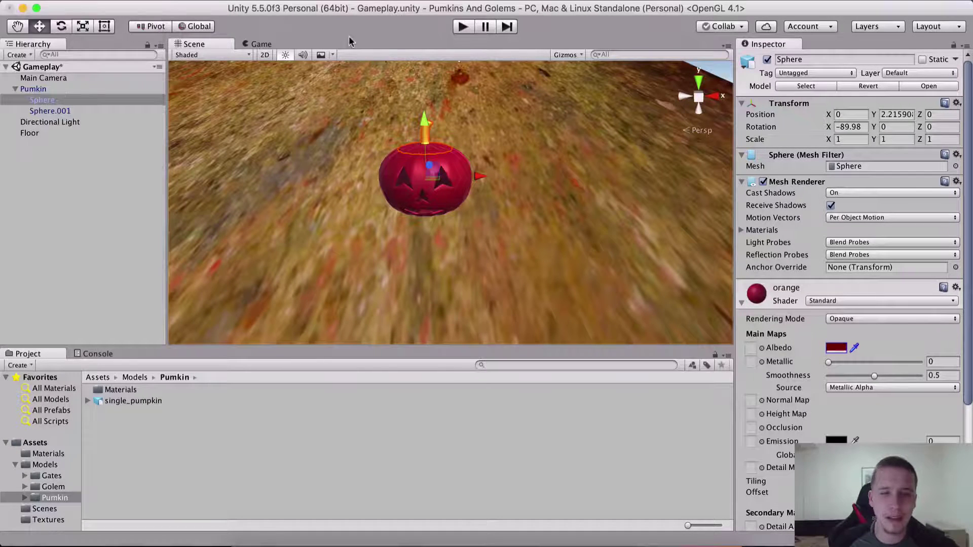
Move the Pumkin object to Z -14.93 near the floor's end and lower it to Y -1.84
click(15, 88)
click(417, 230)
key(f)
scroll(402, 228, down, 5)
scroll(401, 229, up, 5)
scroll(400, 228, down, 5)
right_drag(400, 228, 235, 188)
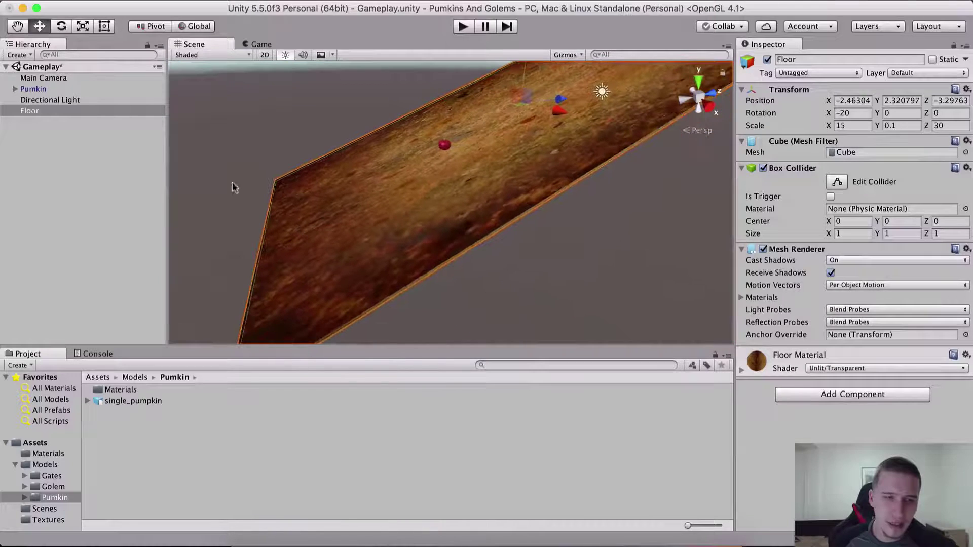
click(49, 86)
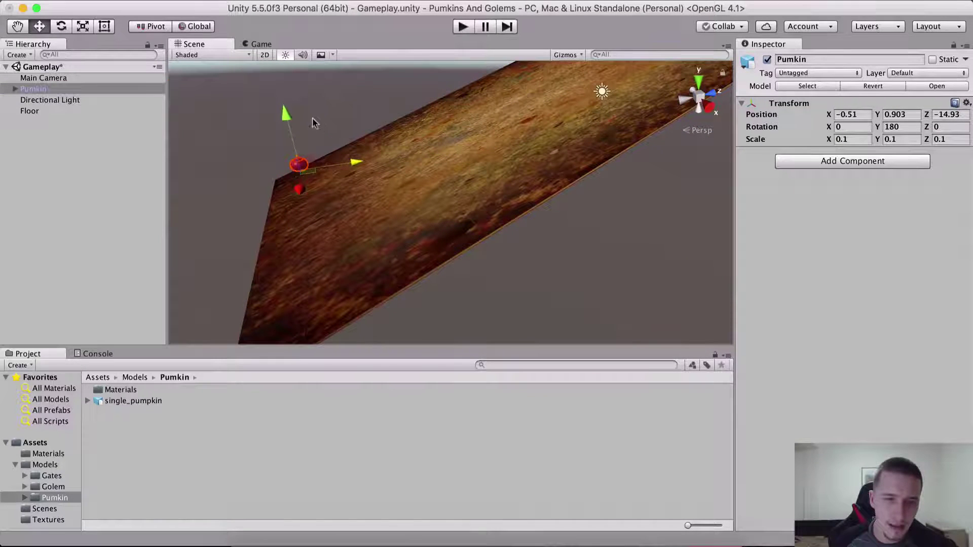
drag(285, 114, 300, 183)
middle_drag(284, 278, 420, 256)
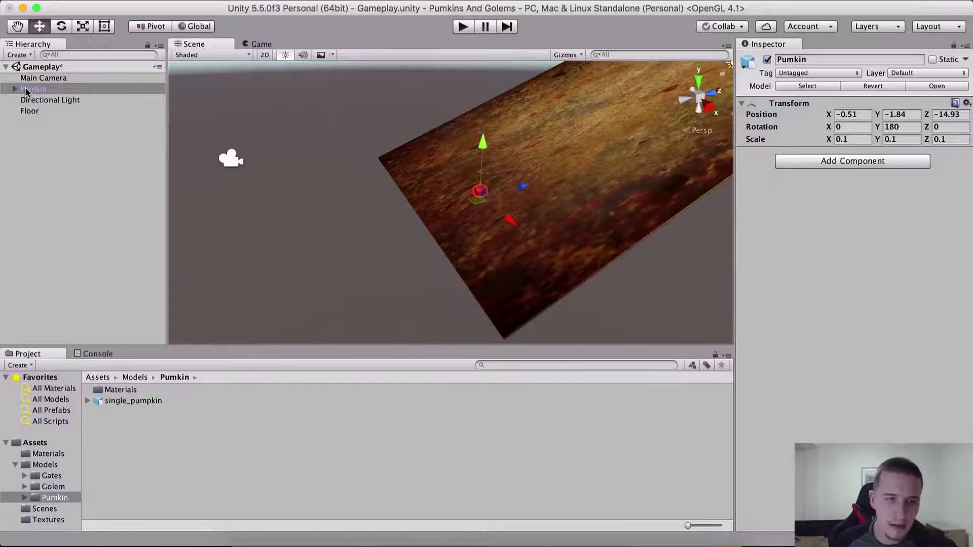
Examine the Pumkin object's placement on the floor close up and from several angles
double_click(26, 90)
scroll(352, 224, up, 3)
middle_drag(352, 224, 365, 208)
scroll(405, 214, down, 3)
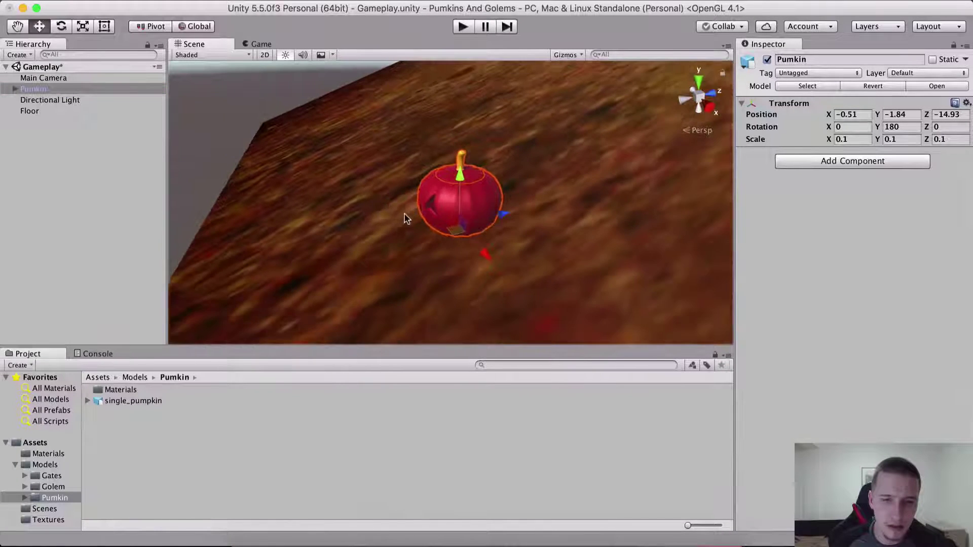
right_drag(406, 215, 572, 230)
middle_drag(571, 230, 748, 214)
right_drag(507, 212, 603, 208)
right_drag(440, 214, 536, 210)
scroll(314, 191, up, 3)
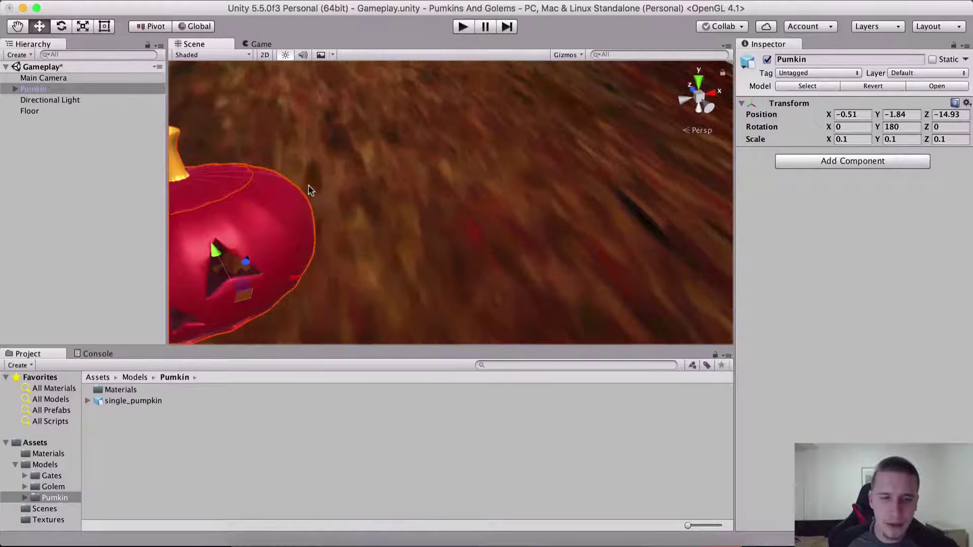
scroll(309, 188, down, 5)
scroll(304, 190, up, 2)
right_drag(380, 206, 300, 208)
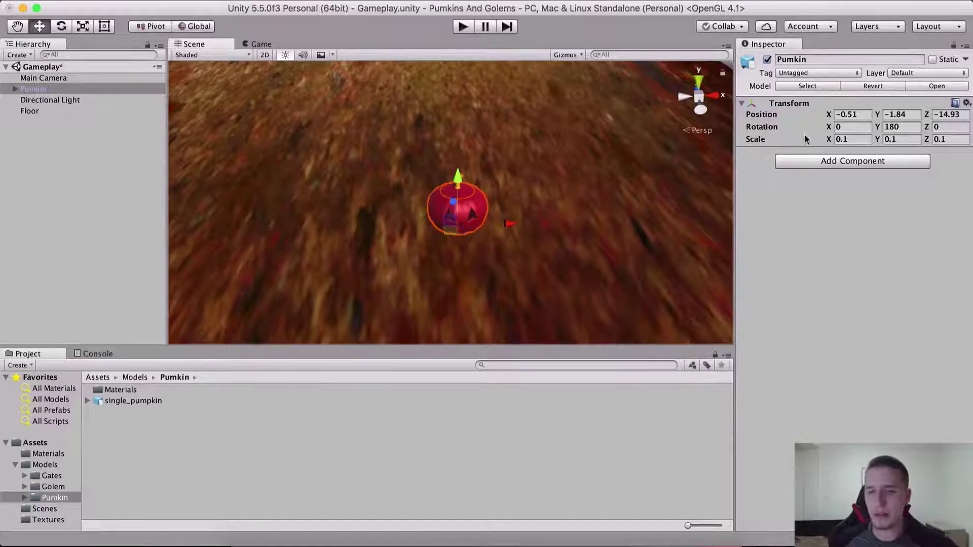
Add a Sphere Collider component to the Pumkin object
click(816, 162)
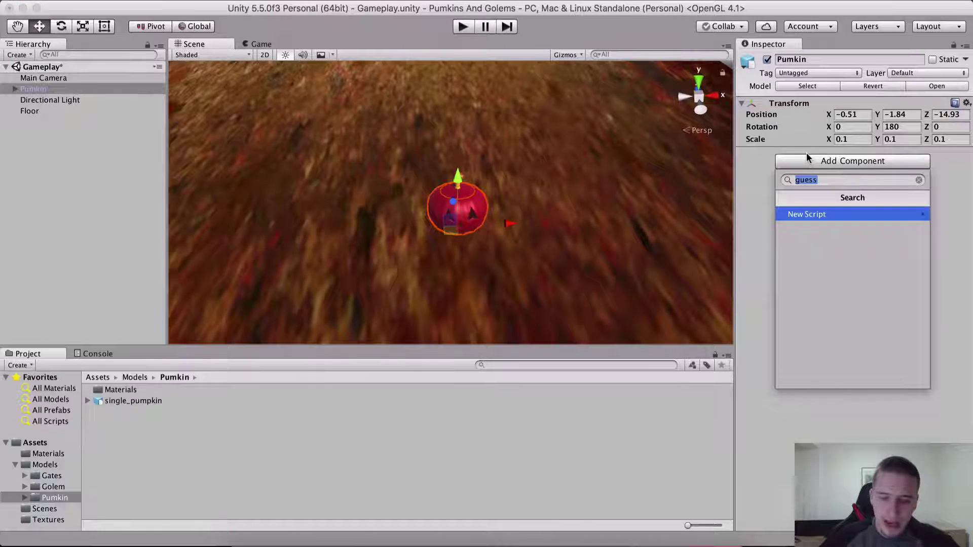
text(s)
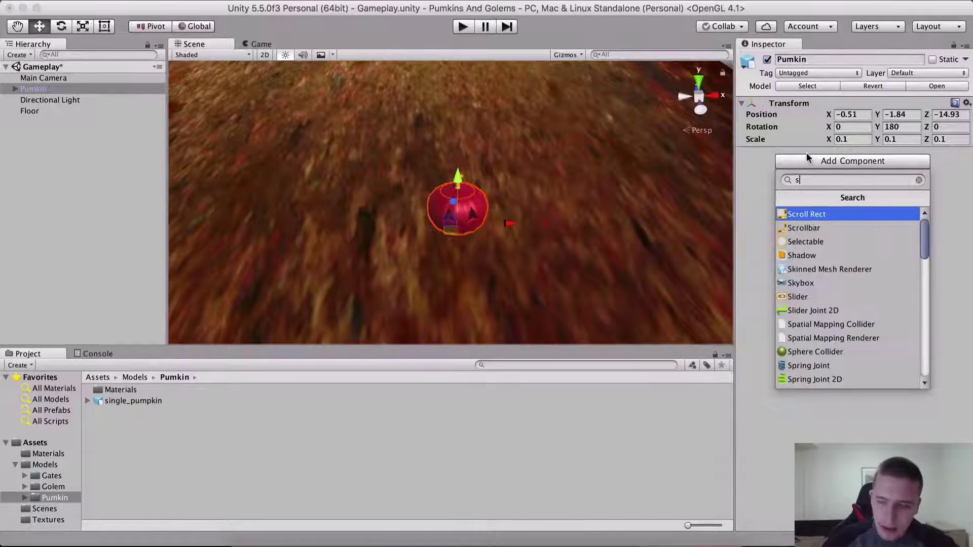
text(p)
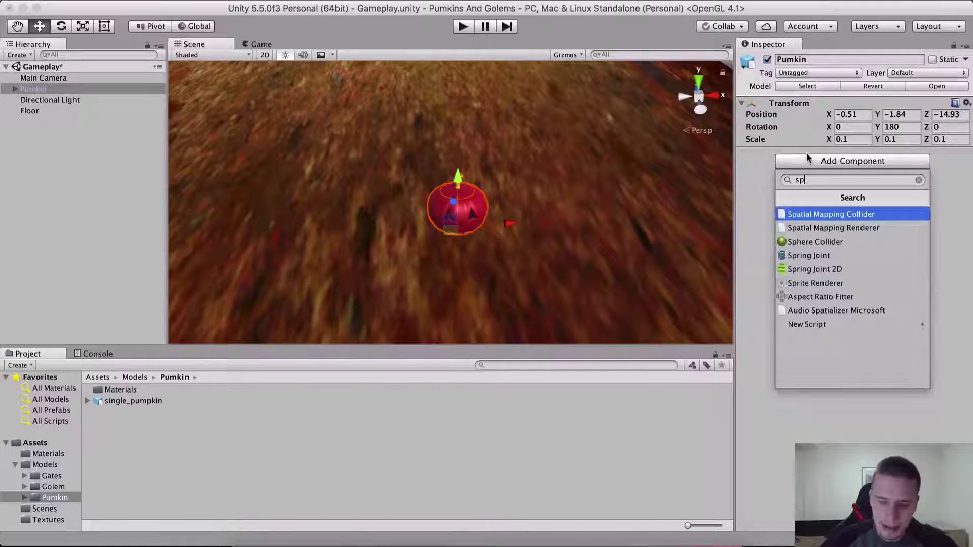
text(h)
key(Return)
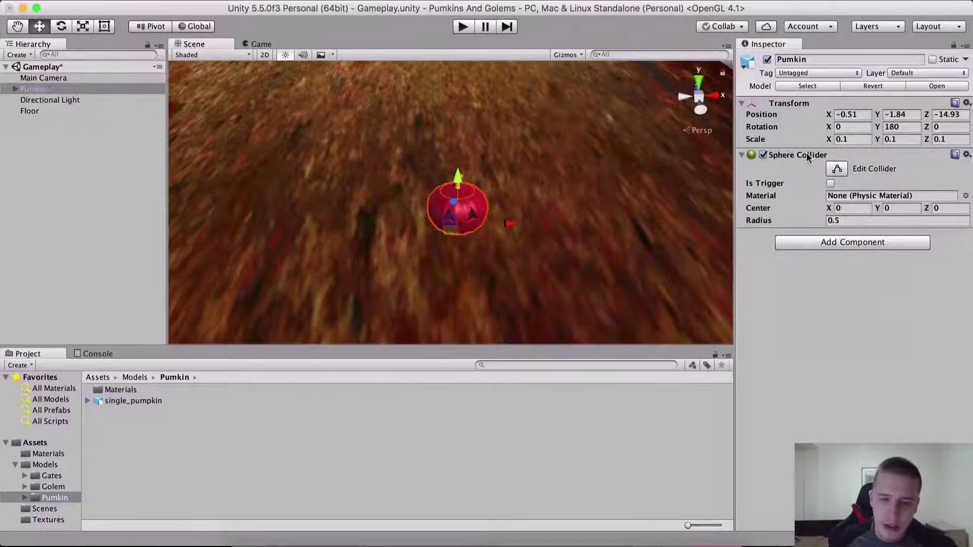
Raise the Pumkin object above the floor to a Y position of -1.366
drag(457, 179, 460, 147)
scroll(460, 147, up, 3)
middle_drag(471, 154, 471, 190)
scroll(466, 165, up, 5)
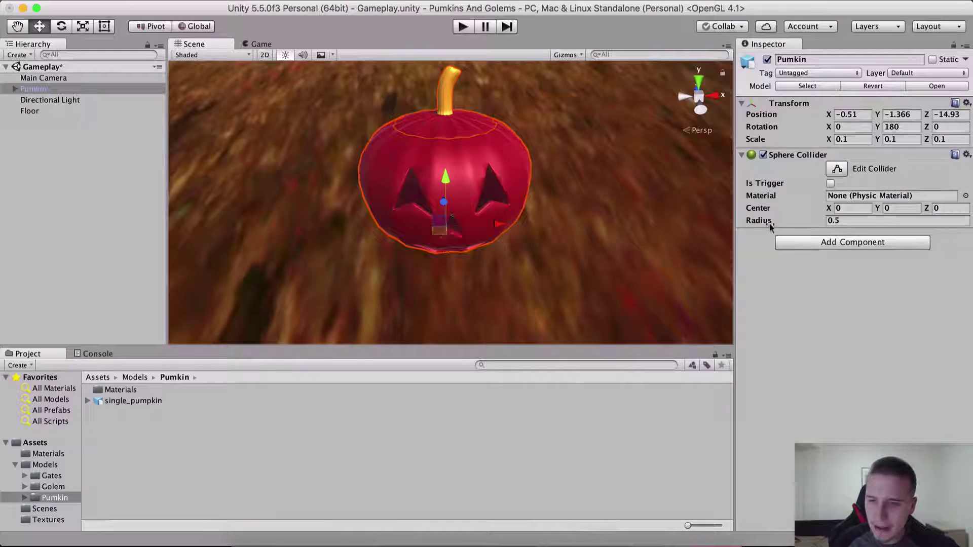
Set the Sphere Collider's centre Y to 1.87 and its radius to 2.41
click(894, 208)
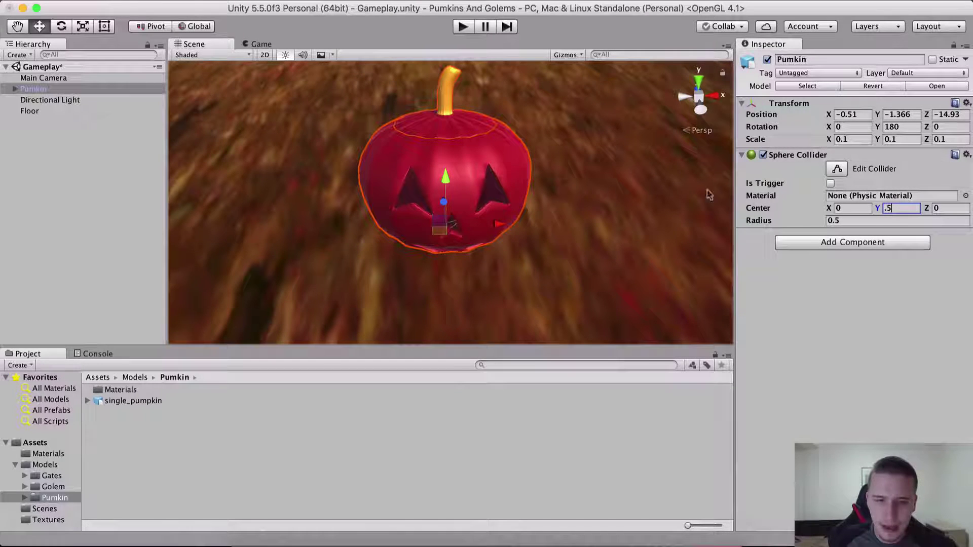
drag(761, 220, 802, 223)
drag(878, 208, 899, 208)
key(BackSpace)
text(99)
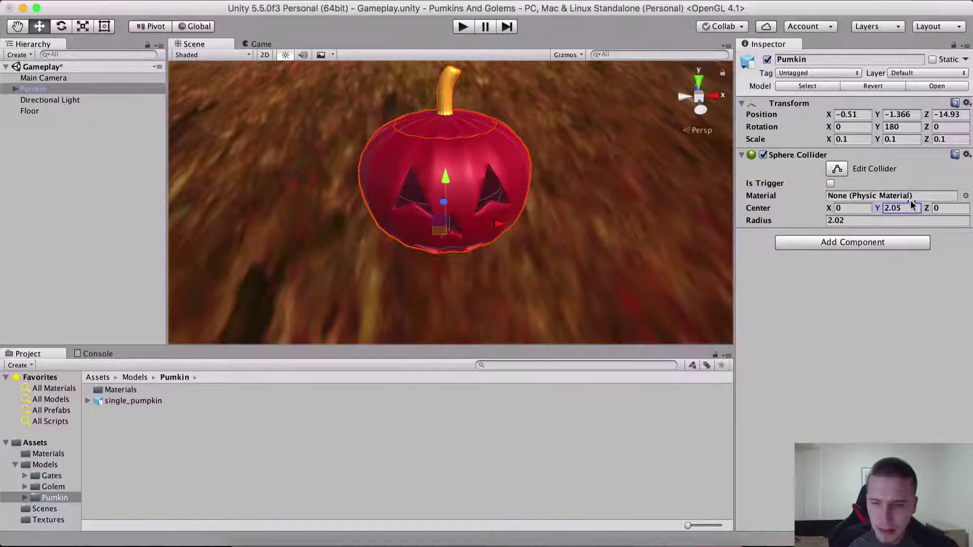
drag(763, 222, 770, 220)
drag(878, 207, 872, 207)
Fit the Sphere Collider to the pumpkin's body by setting its centre Y to 2.03 and its radius to 2.25
middle_drag(543, 202, 506, 157)
key(f)
scroll(493, 222, up, 10)
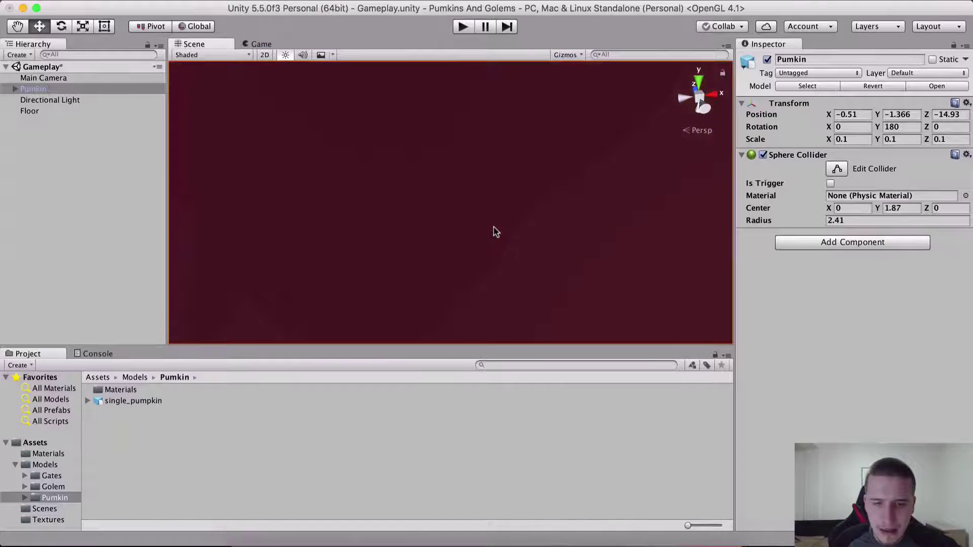
key(f)
right_drag(494, 222, 481, 196)
alt+drag(481, 196, 454, 254)
scroll(454, 254, up, 5)
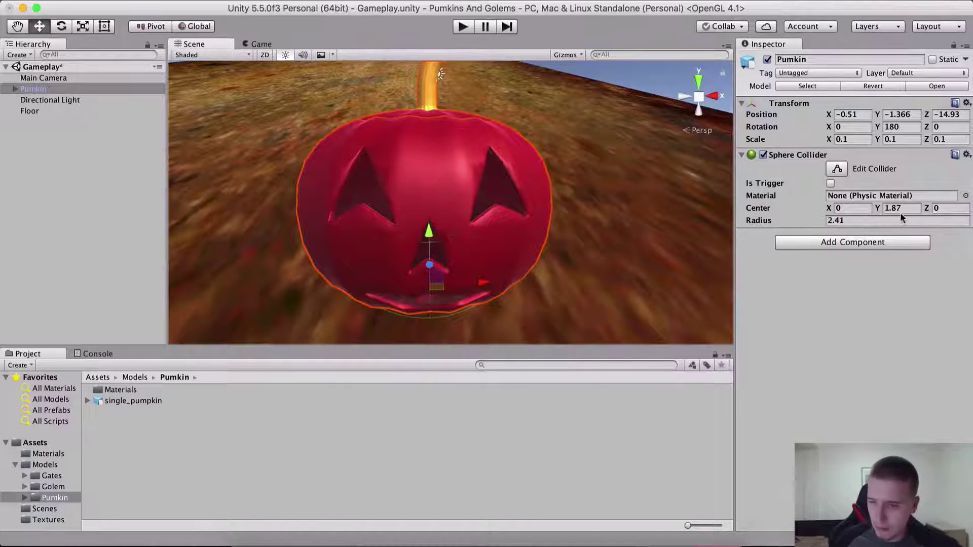
click(881, 209)
drag(881, 210, 885, 209)
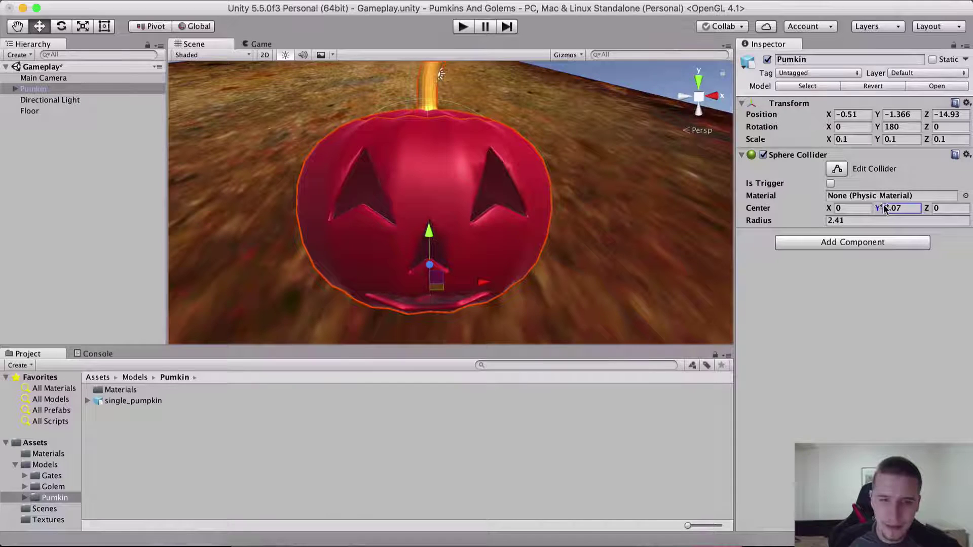
drag(753, 220, 751, 223)
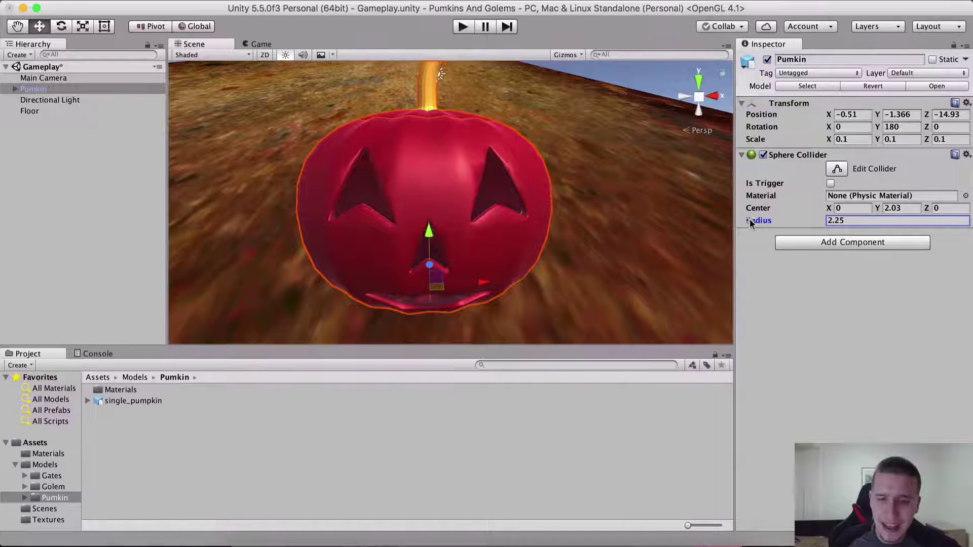
click(886, 209)
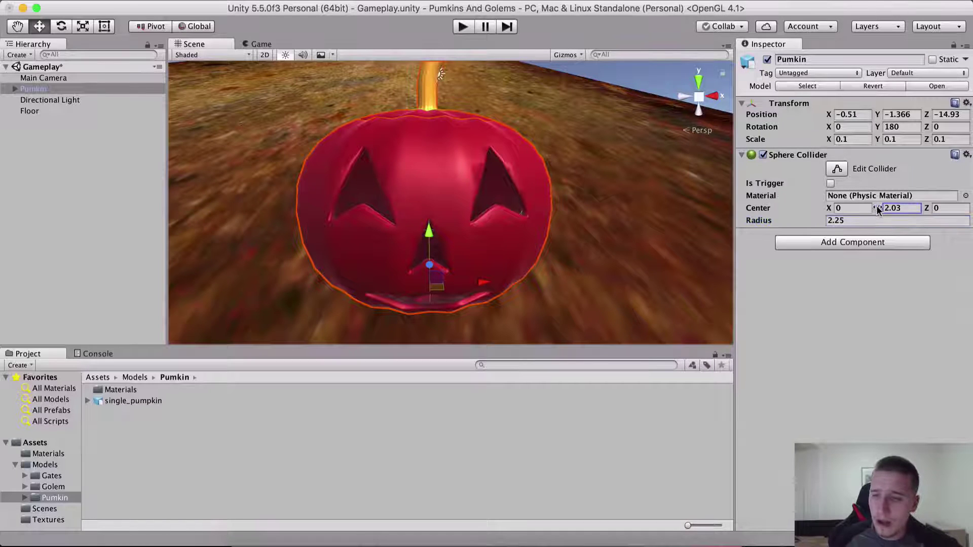
Save the Gameplay scene
scroll(366, 182, down, 10)
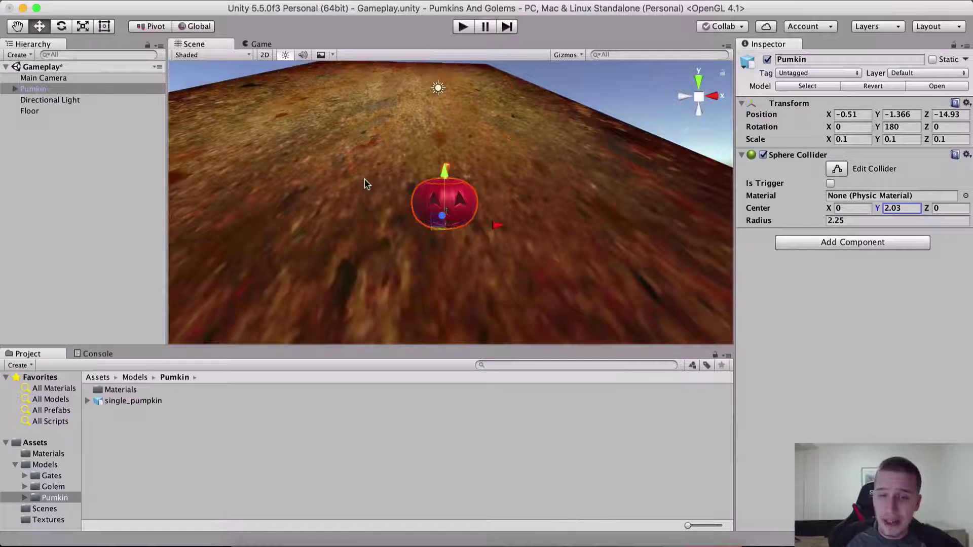
scroll(366, 181, up, 5)
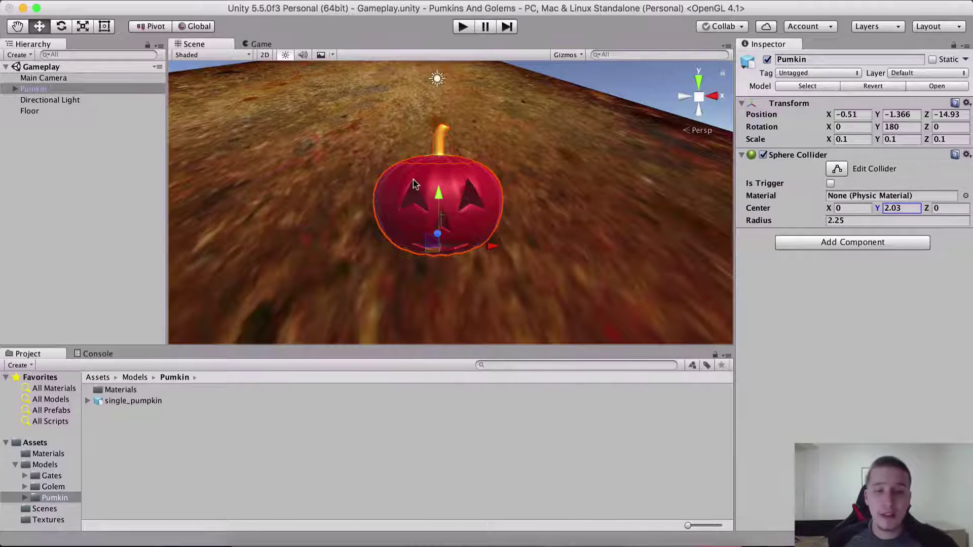
key(super+s)
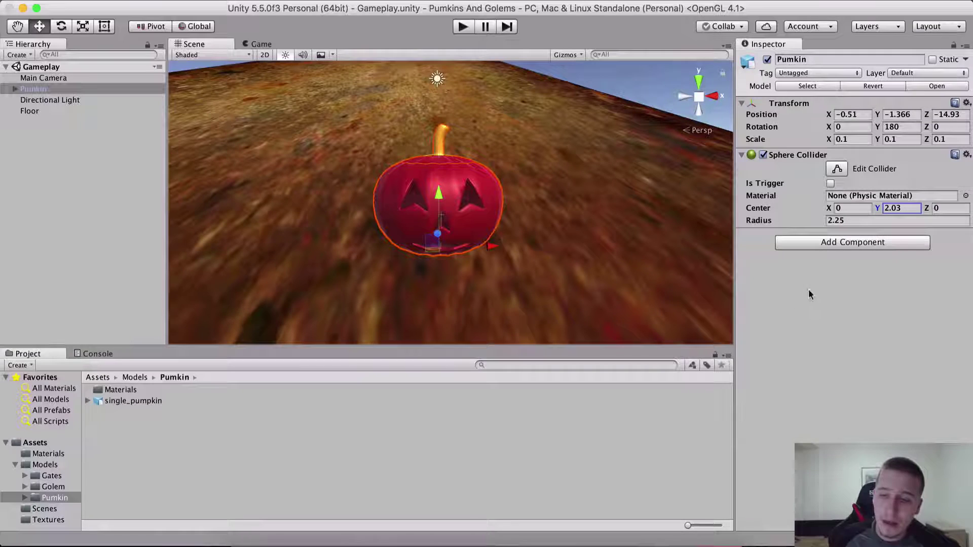
Add a Rigidbody component to the Pumkin object
click(813, 244)
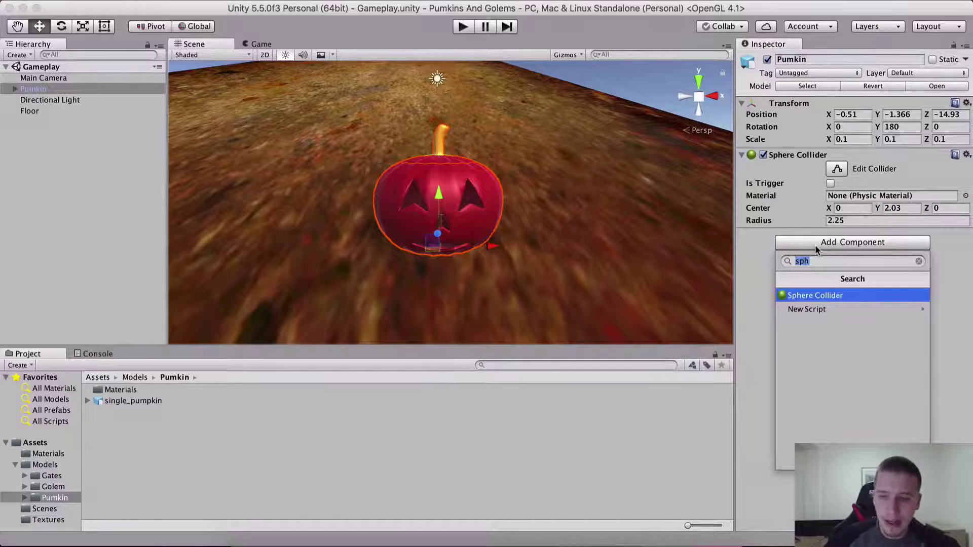
key(Return)
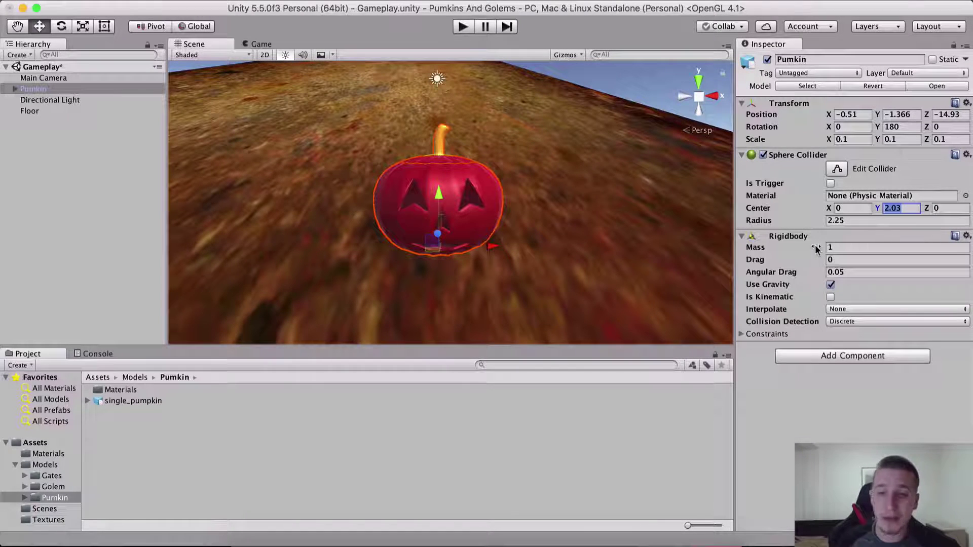
Search the available components for "rig" to compare Rigidbody with Rigidbody 2D, without adding another component
click(815, 355)
key(BackSpace)
key(BackSpace)
text(ig)
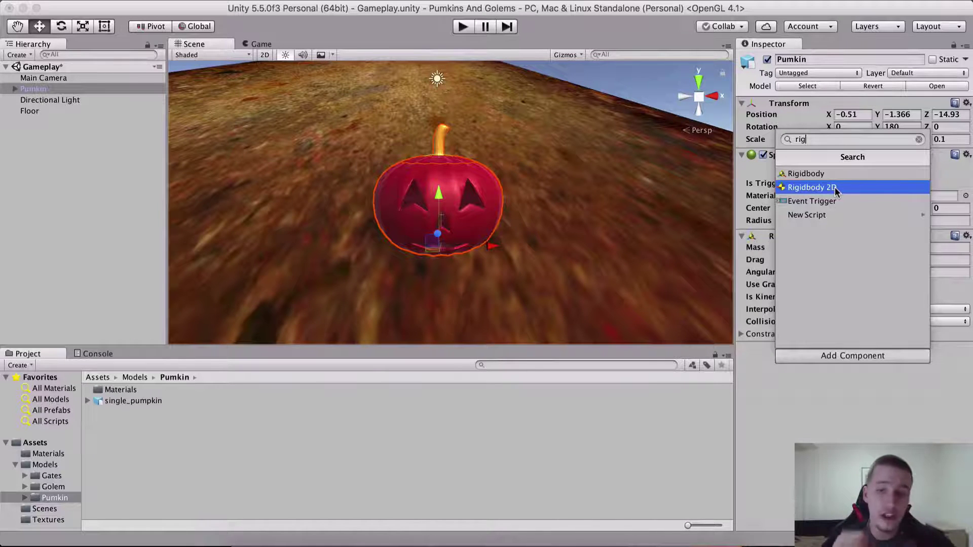
key(Down)
key(Down)
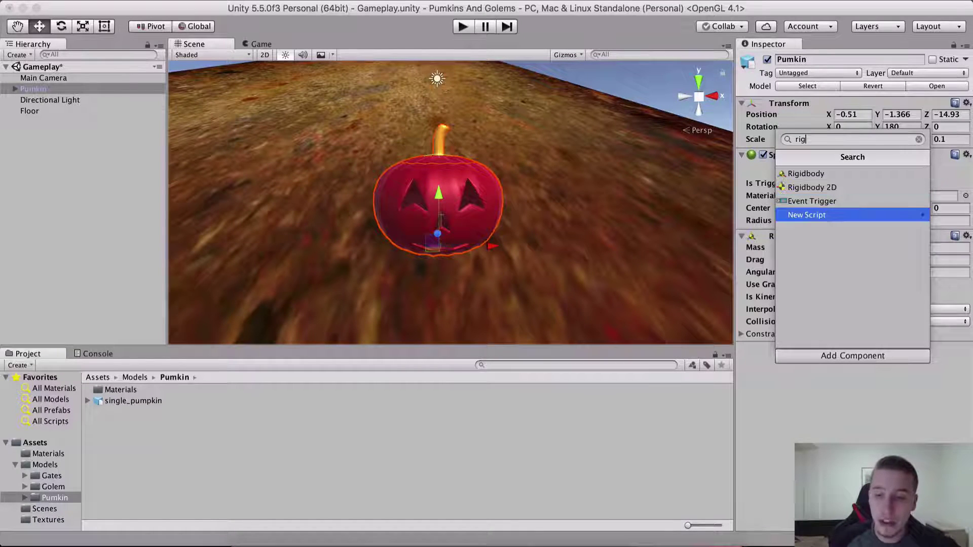
click(808, 398)
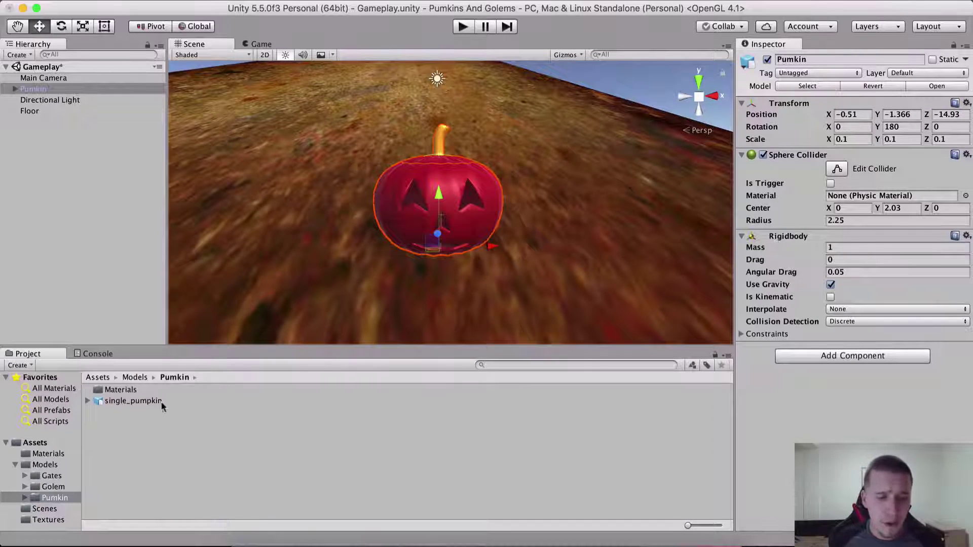
Create a new folder named Prefabs in the project's Assets folder
click(97, 378)
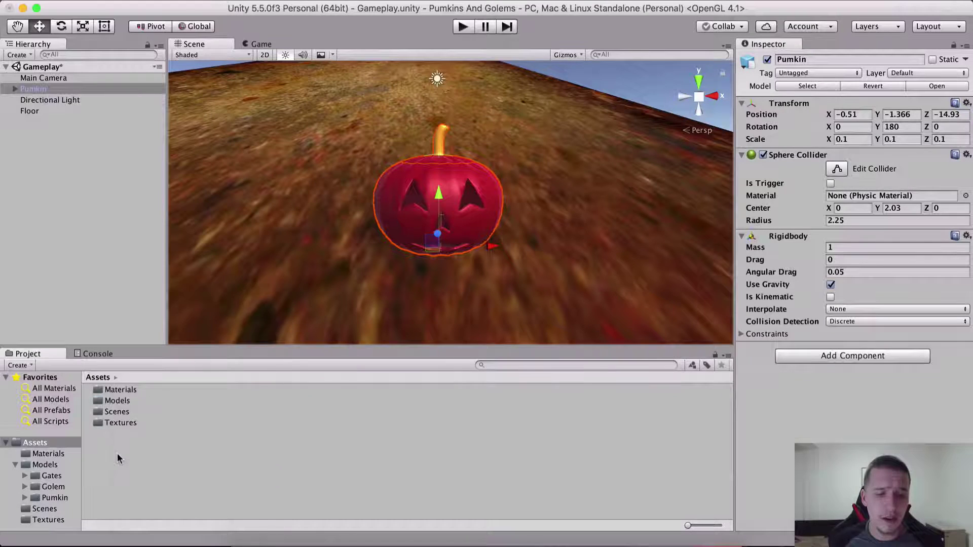
right_click(117, 458)
mouse_move(160, 305)
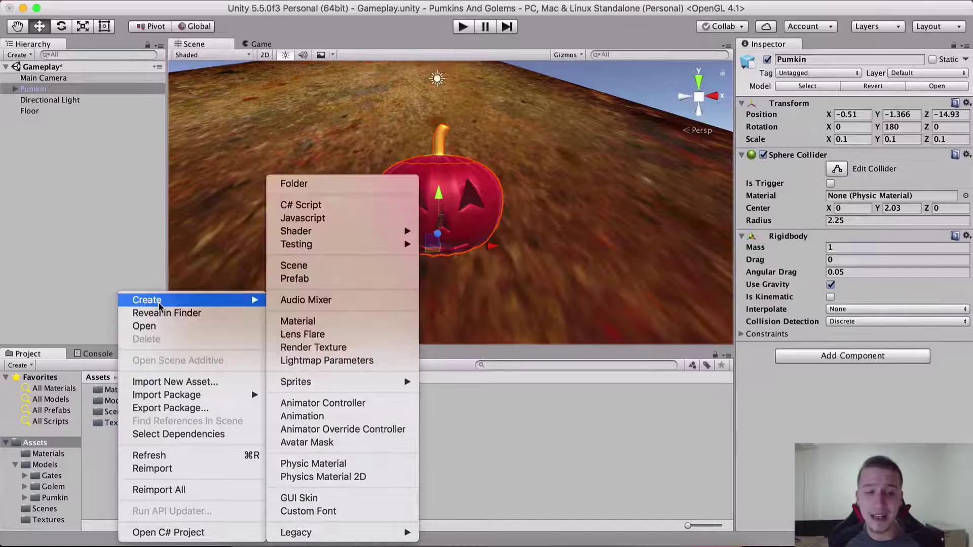
click(351, 184)
text(Prefabs)
key(Return)
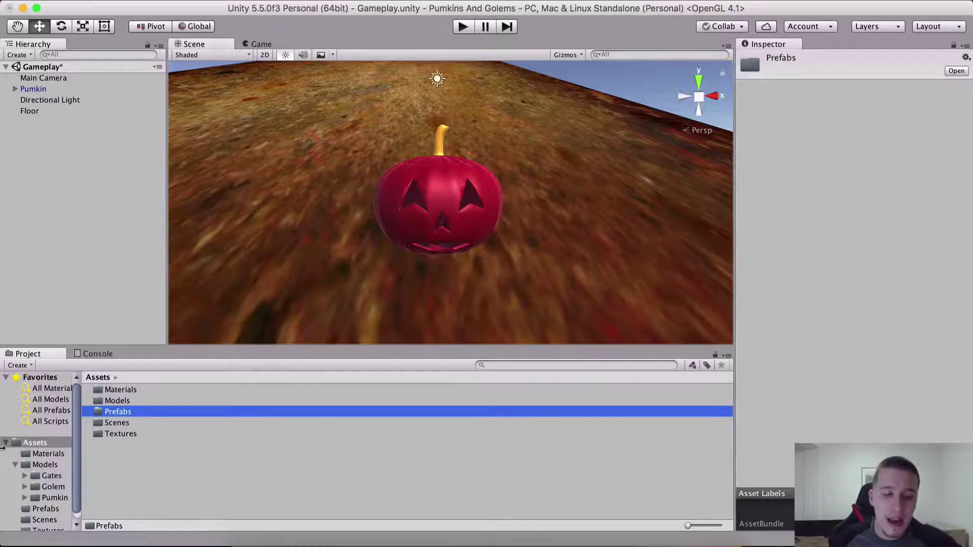
Create a folder named Pumkin Prefabs inside the Prefabs folder
double_click(102, 412)
right_click(100, 413)
mouse_move(233, 299)
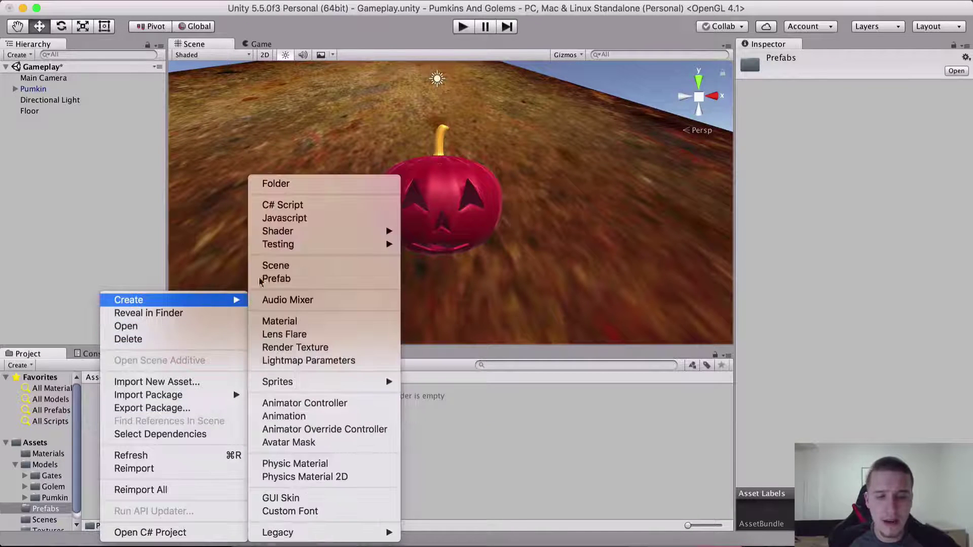
click(286, 184)
text(Pumkin Prefabs)
key(Return)
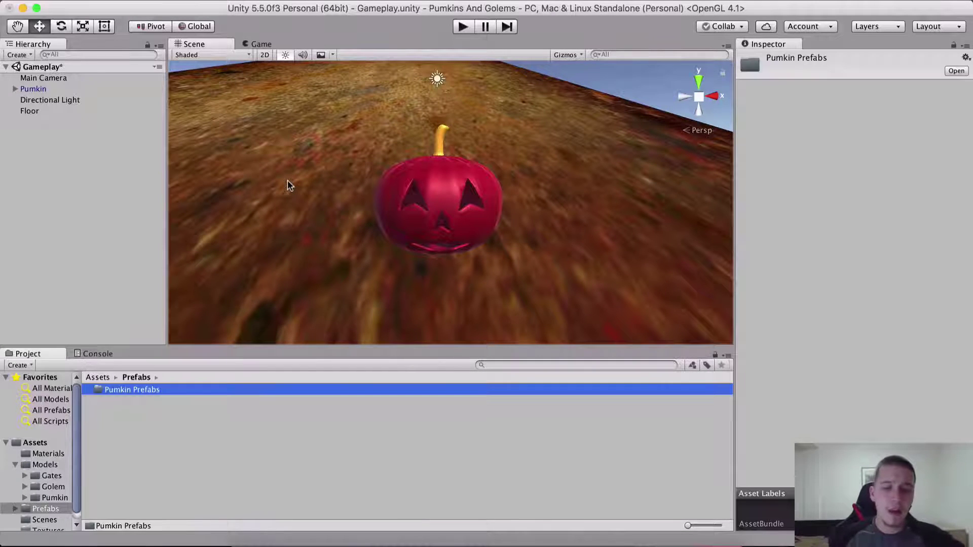
Turn the scene's Pumkin object into a prefab stored in the Pumkin Prefabs folder
double_click(157, 390)
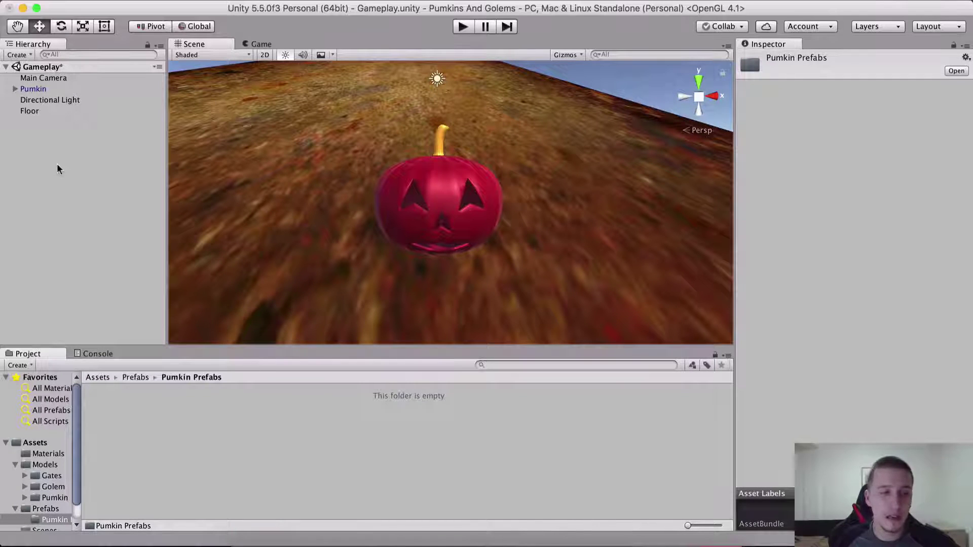
drag(23, 90, 101, 403)
Create a folder named Scripts in the project's Assets folder
click(104, 377)
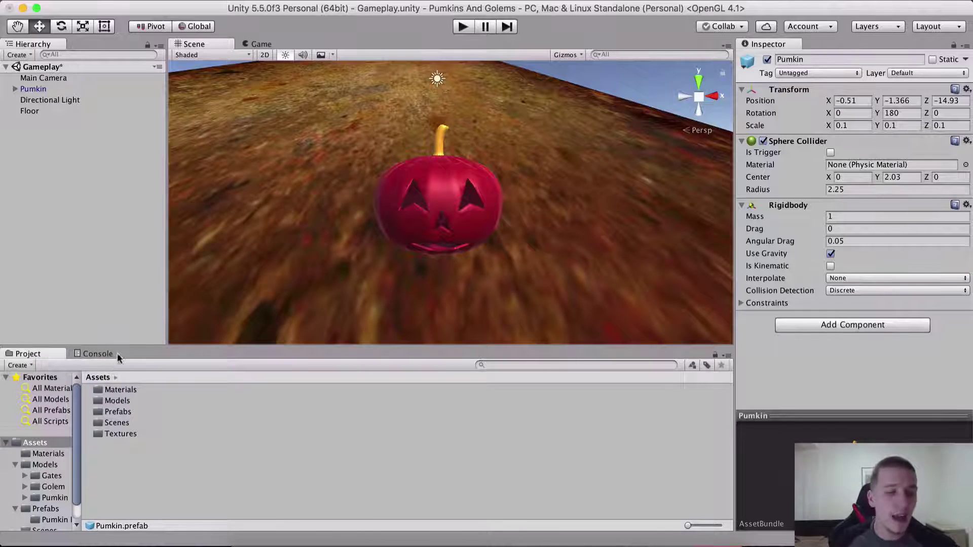
right_click(116, 442)
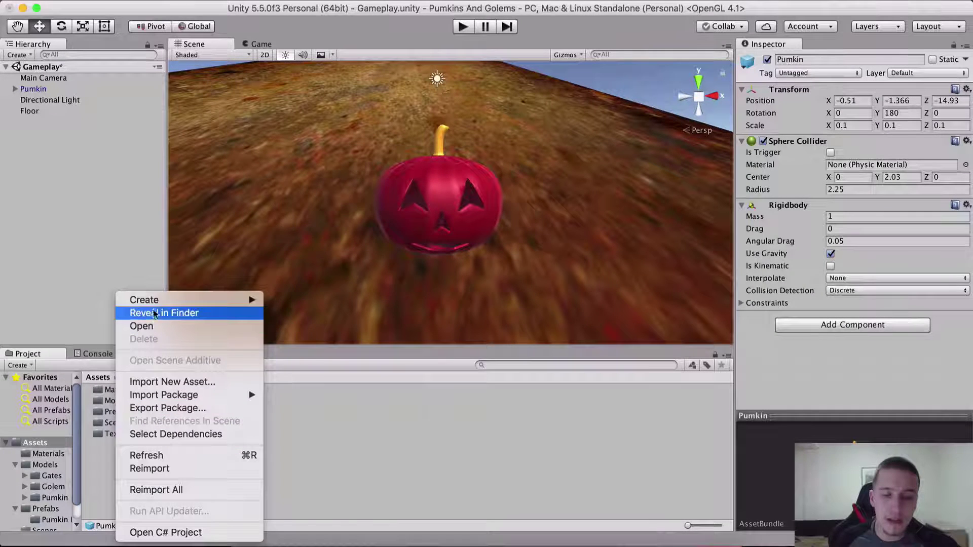
mouse_move(228, 299)
click(383, 187)
text(Scrii)
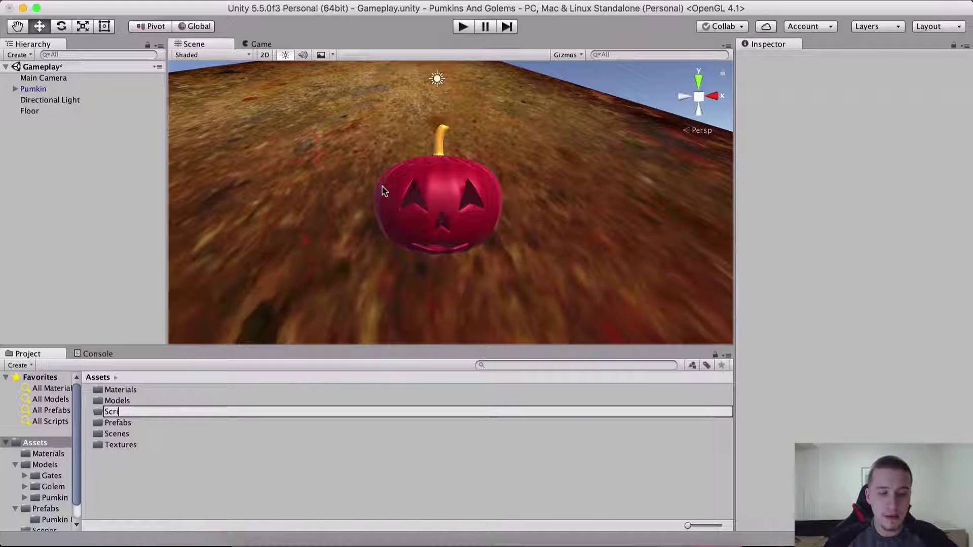
key(Return)
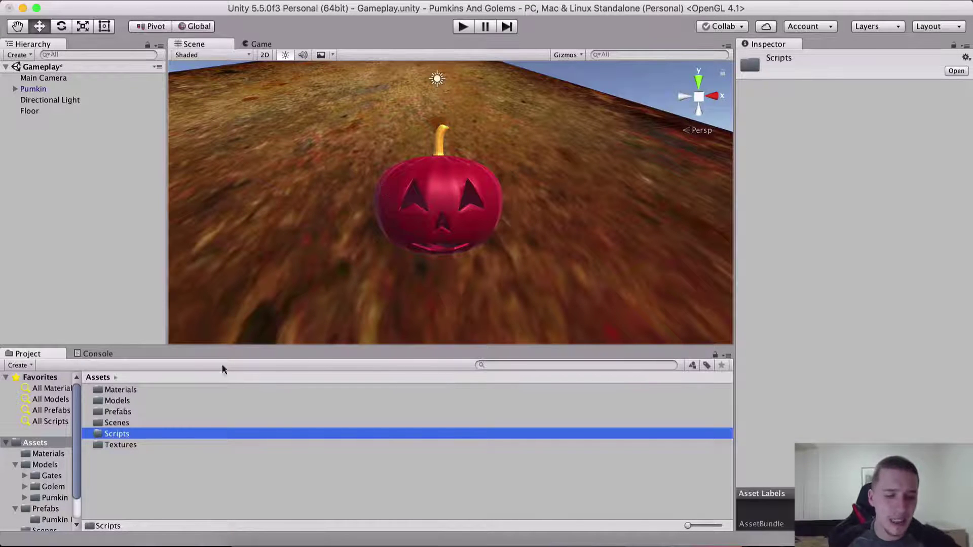
Create a folder named Pumkin Scripts inside the Scripts folder
double_click(108, 434)
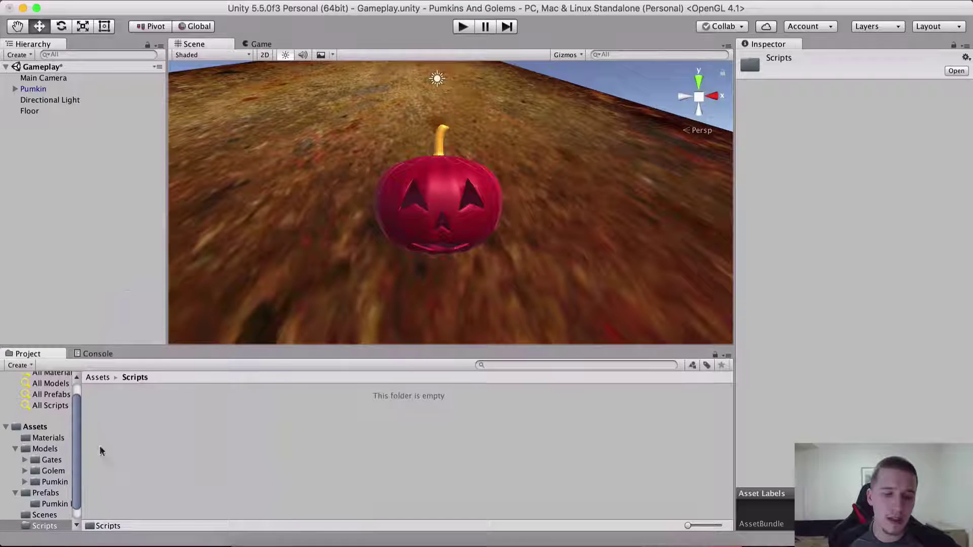
right_click(125, 446)
mouse_move(152, 300)
click(310, 187)
text(P)
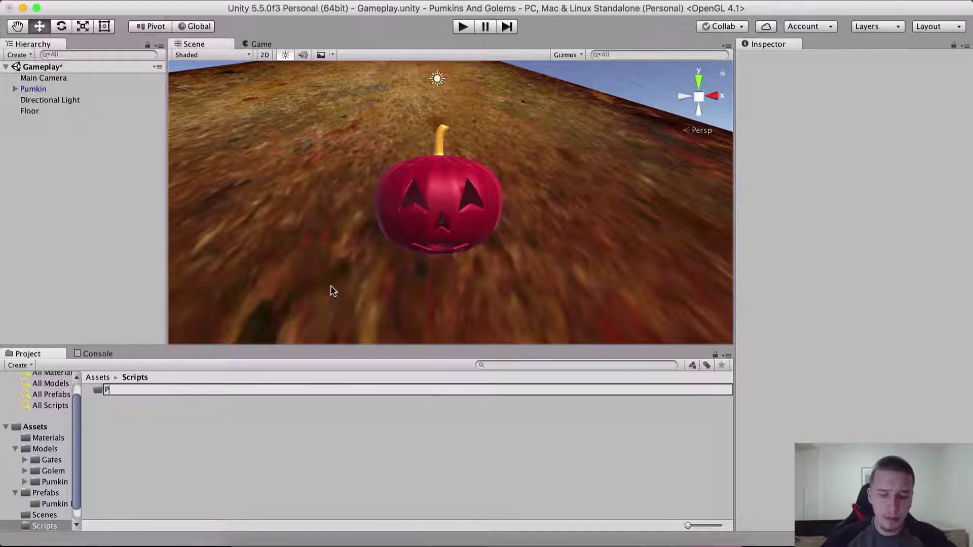
text(umkin Scripts)
key(Return)
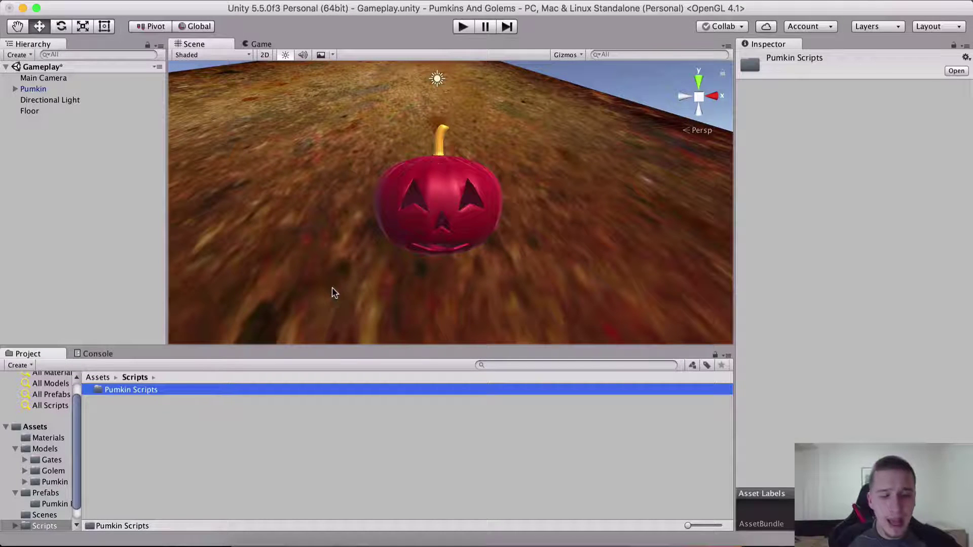
Create a C# script named Pumkin in the Pumkin Scripts folder
double_click(108, 390)
right_click(108, 392)
mouse_move(142, 300)
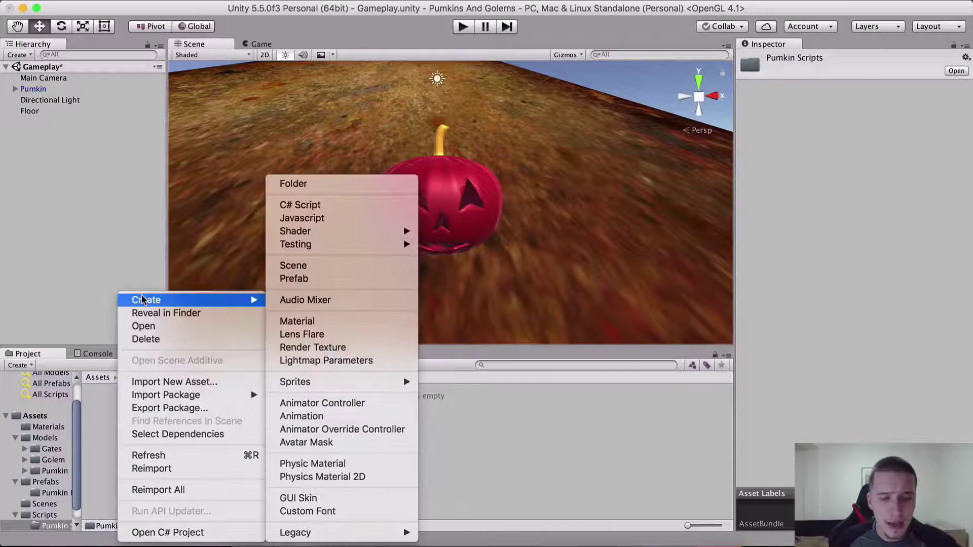
click(354, 205)
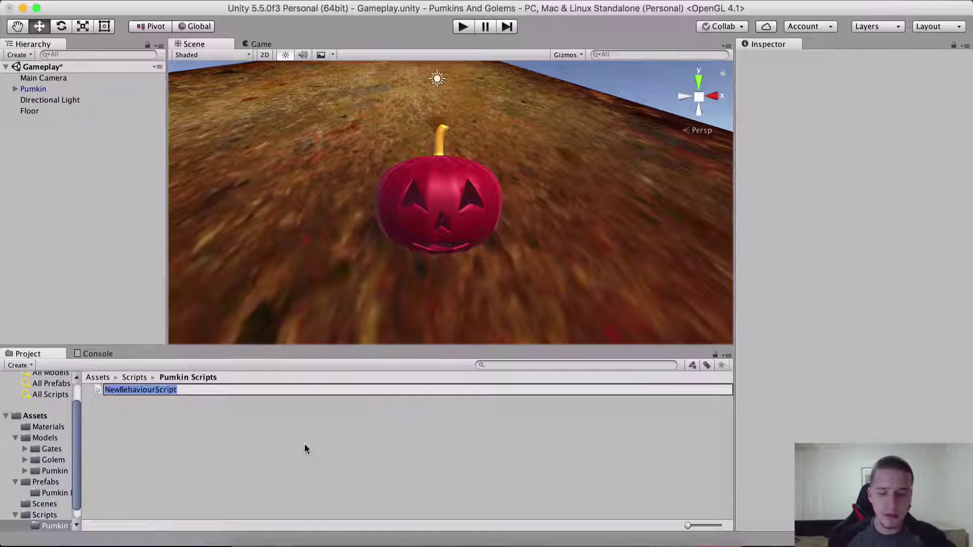
text(Pumkin)
key(Return)
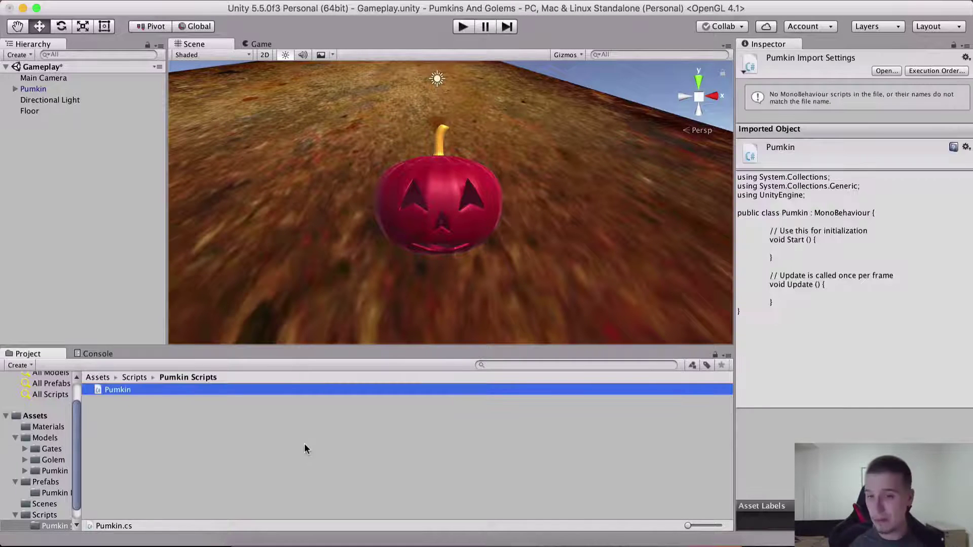
Attach the Pumkin script to the scene's Pumkin object and open the script in MonoDevelop
drag(111, 392, 32, 90)
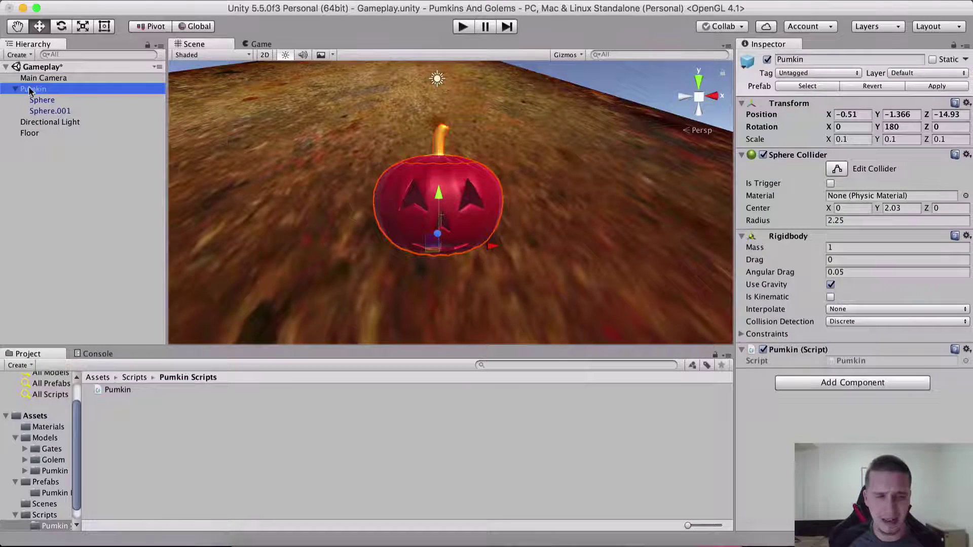
double_click(865, 363)
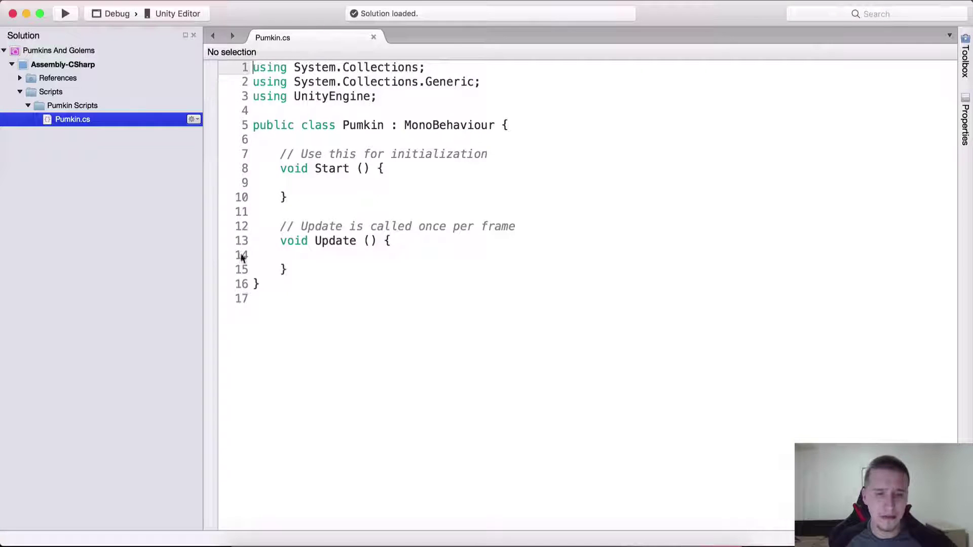
Insert an empty line after the Update method and mark the class's closing brace with the comment "// class"
click(295, 271)
key(Return)
key(Down)
text(// )
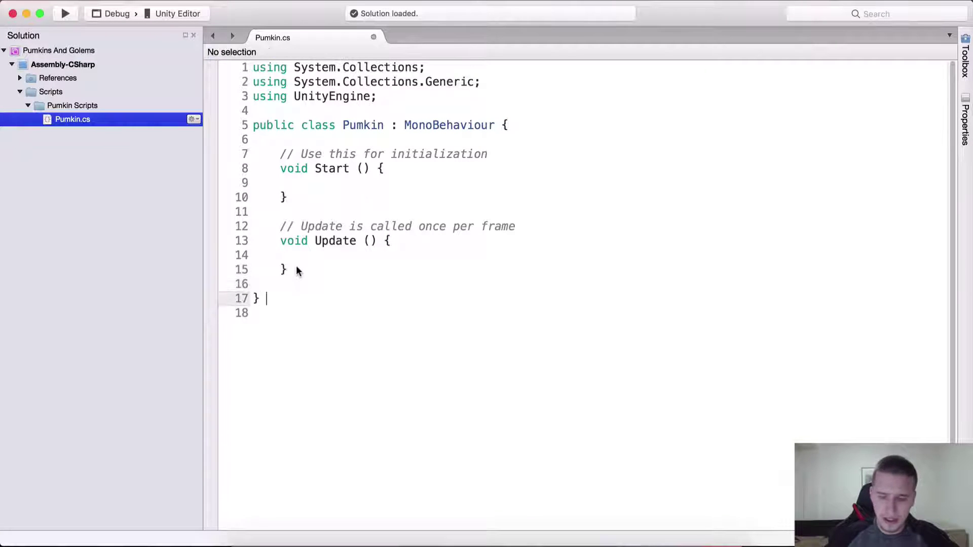
text(class)
Add a long run of empty lines below the Pumkin class, then build and run the solution
key(Return)
key(Return)
key(Return)
key(Return)
key(Return)
key(Return)
key(Return)
key(Return)
key(Return)
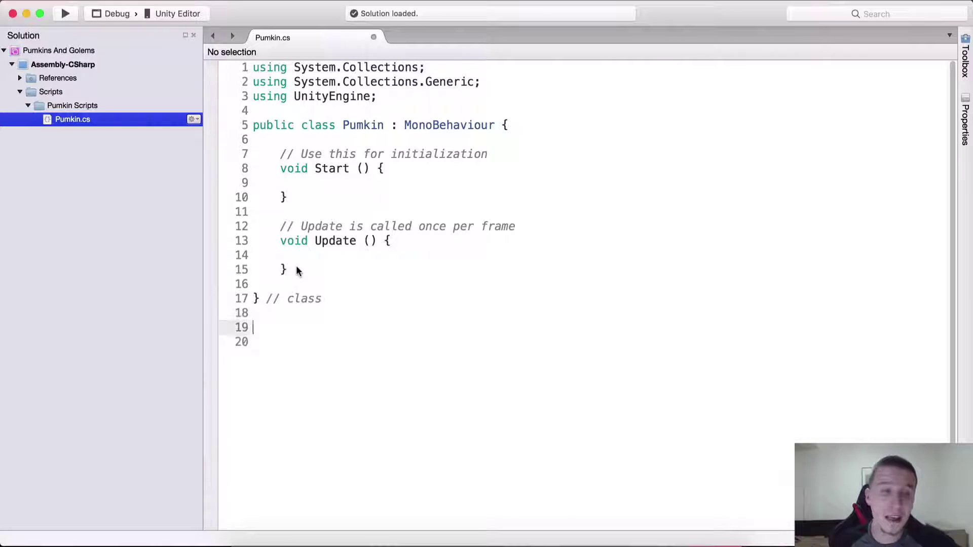
key(Return)
key(Return)
key(Return)
key(Return)
key(Return)
key(Return)
key(Return)
key(Return)
key(Return)
key(Return)
key(Return)
key(Return)
key(Return)
key(Return)
key(Return)
key(Return)
key(Return)
key(Return)
key(Return)
key(Return)
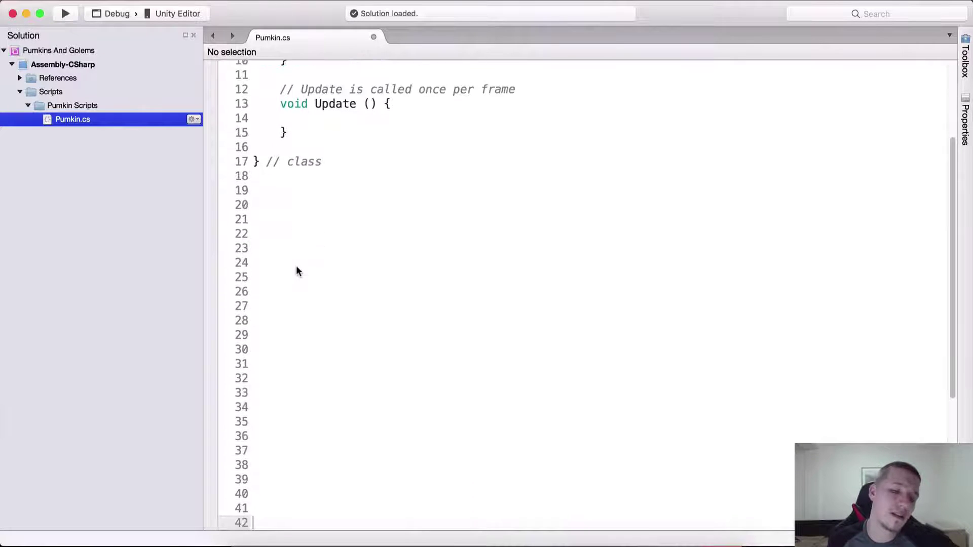
key(Return)
key(Return)
key(Return)
key(Return)
key(Return)
key(Return)
key(Return)
key(Return)
key(Return)
key(Return)
key(Return)
key(Return)
key(Return)
key(Return)
key(Return)
key(super+Return)
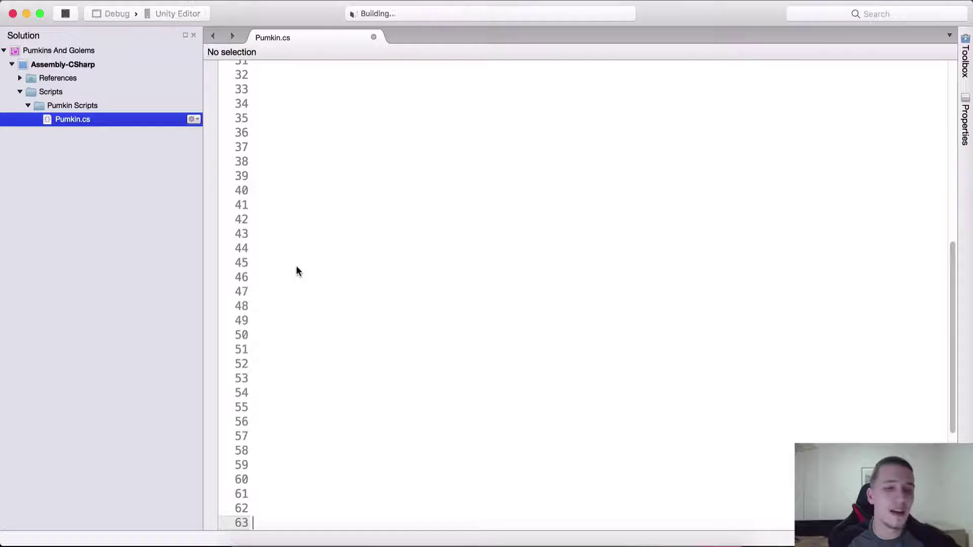
scroll(448, 262, up, 10)
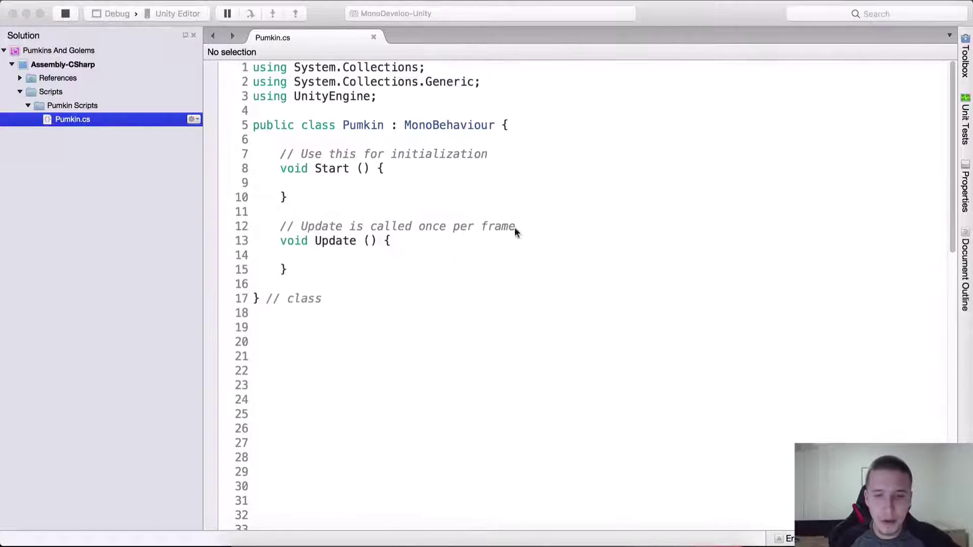
Delete the comment line above the Update method
click(539, 220)
key(shift+Home)
key(BackSpace)
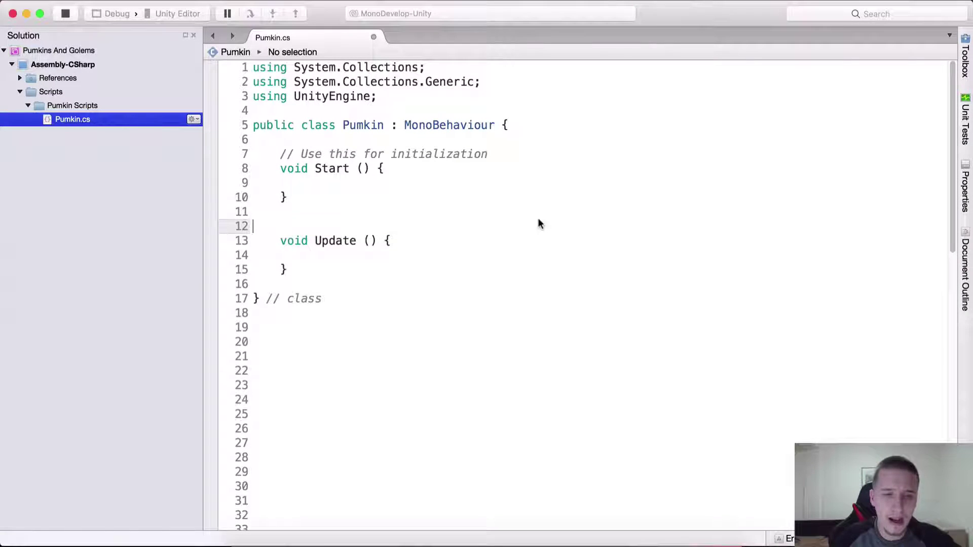
key(Delete)
Delete the comment above the Start method and insert an extra empty line at the beginning of the class body
key(Up)
key(Up)
key(Up)
key(Up)
key(Up)
key(End)
key(shift+Home)
key(BackSpace)
key(Up)
key(Return)
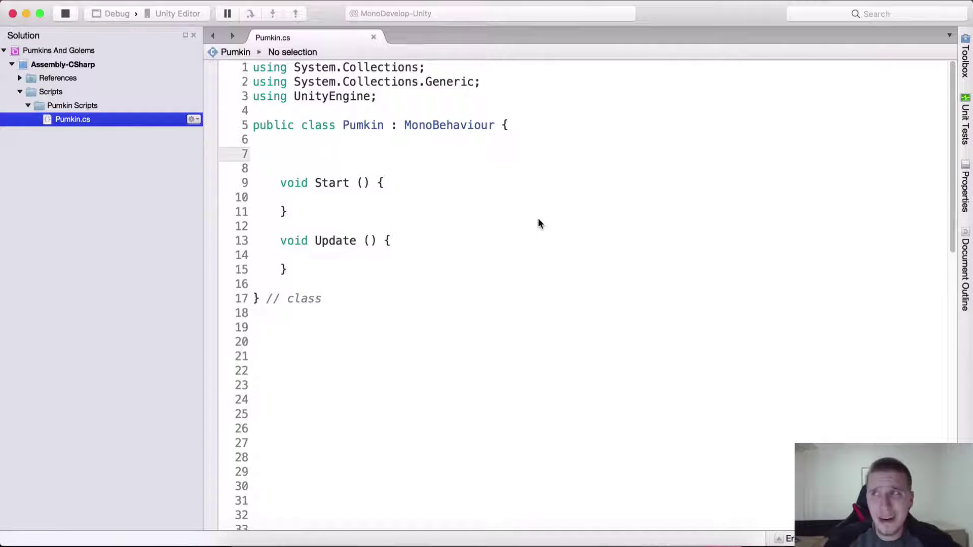